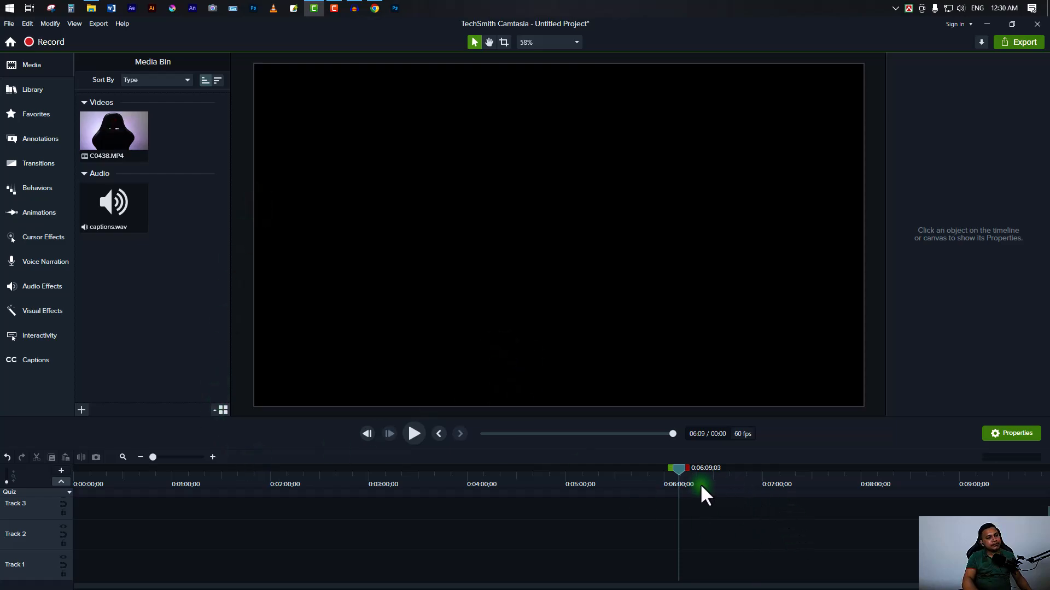
Step: Return the playhead to the timeline start and place C0438.MP4 on Track 2 from 0:00
left_click_drag(676, 470, 7, 495)
left_click(136, 186)
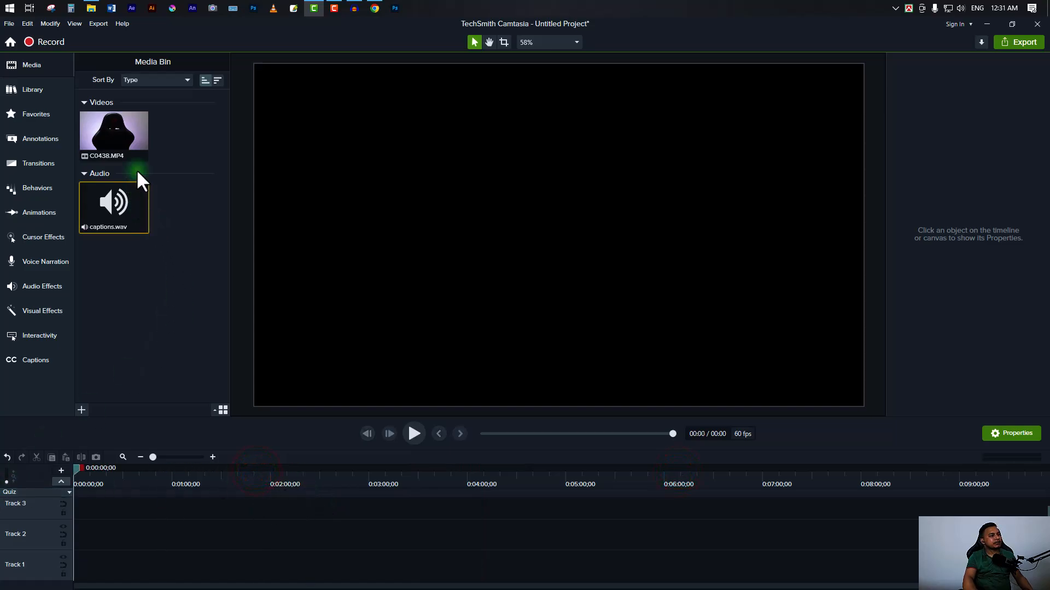
left_click(136, 142)
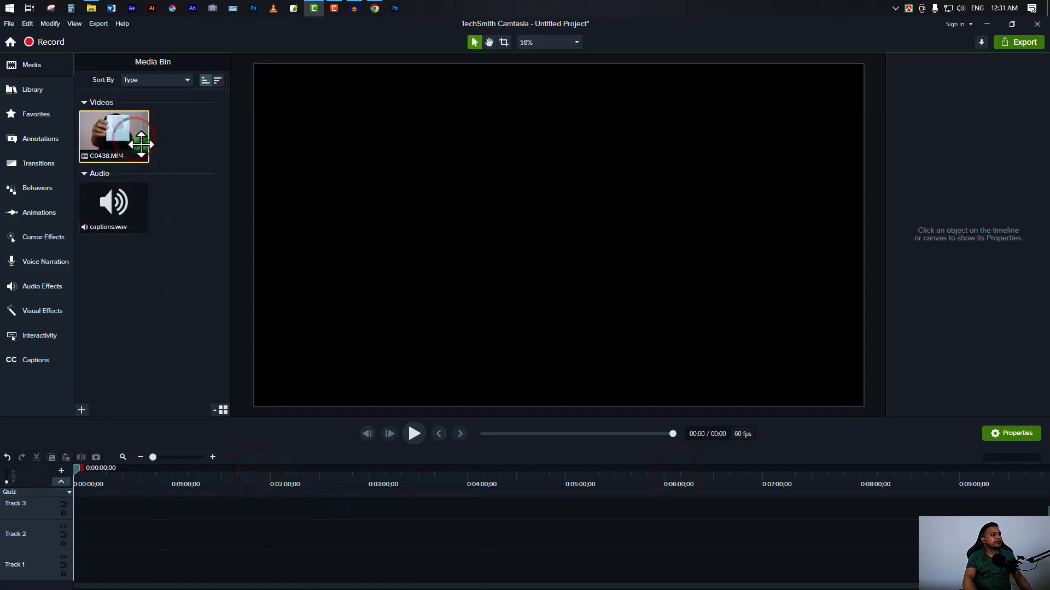
left_click_drag(140, 168, 96, 543)
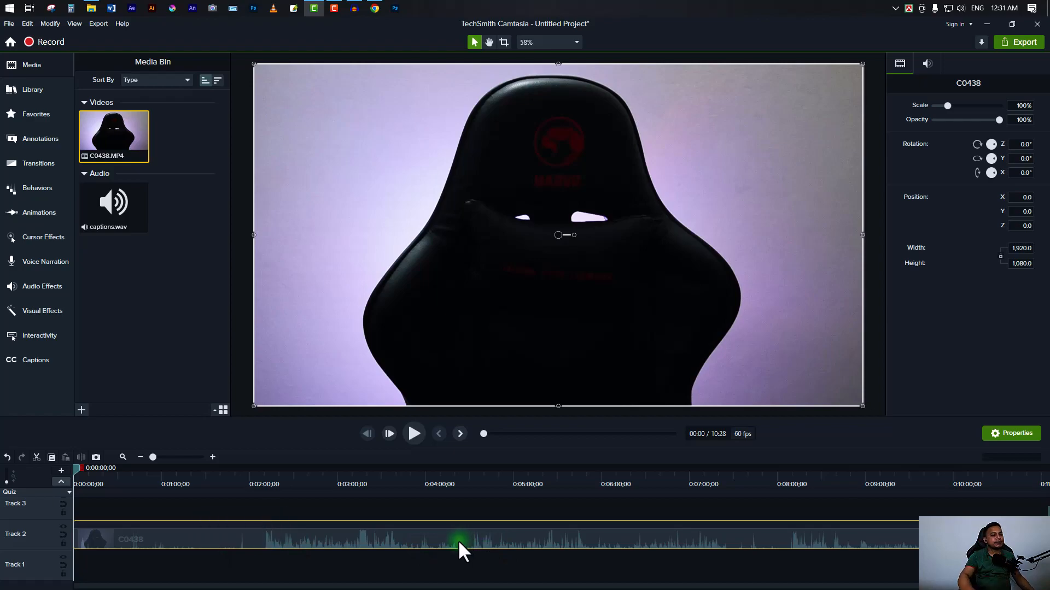
Step: Silence the C0438 clip's audio and trim about two minutes off its beginning, keeping it at the timeline start
right_click(361, 539)
left_click(390, 440)
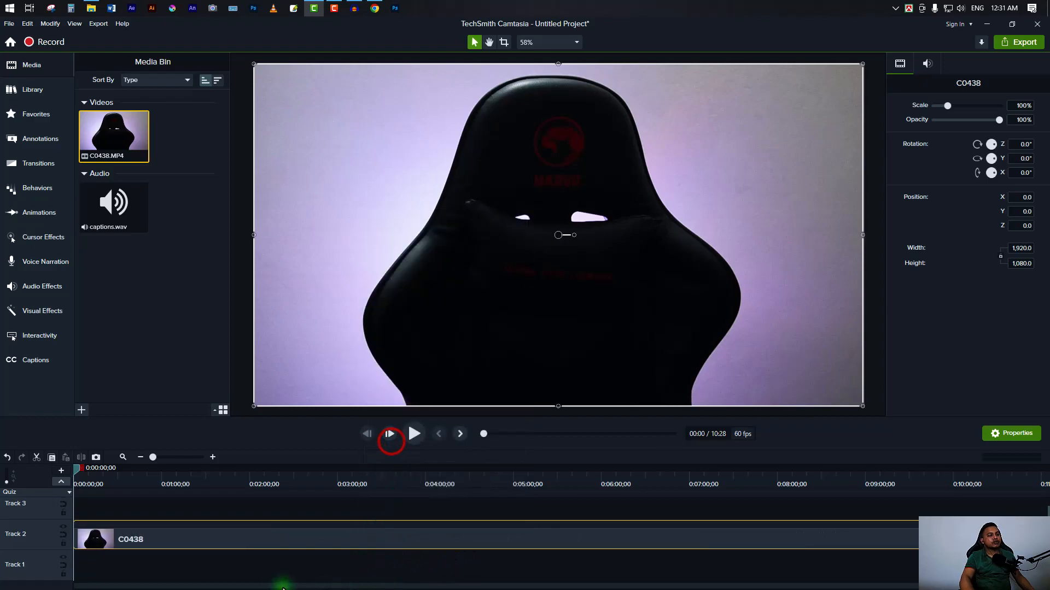
left_click_drag(76, 534, 130, 537)
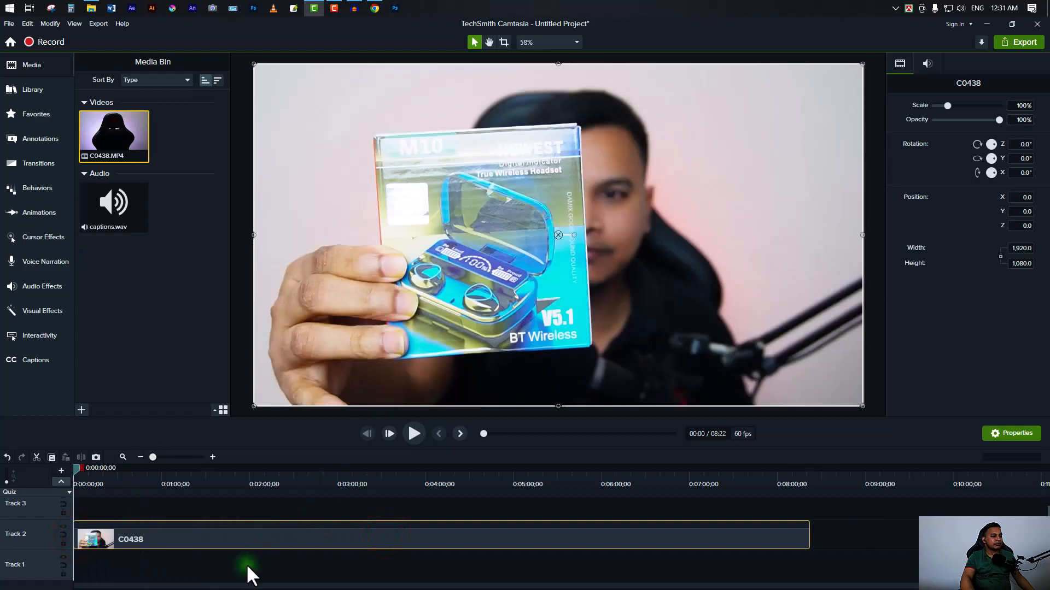
Step: Place captions.wav on Track 1, aligned with the start of the timeline
left_click(114, 221)
left_click_drag(114, 227, 124, 569)
left_click_drag(211, 574, 153, 569)
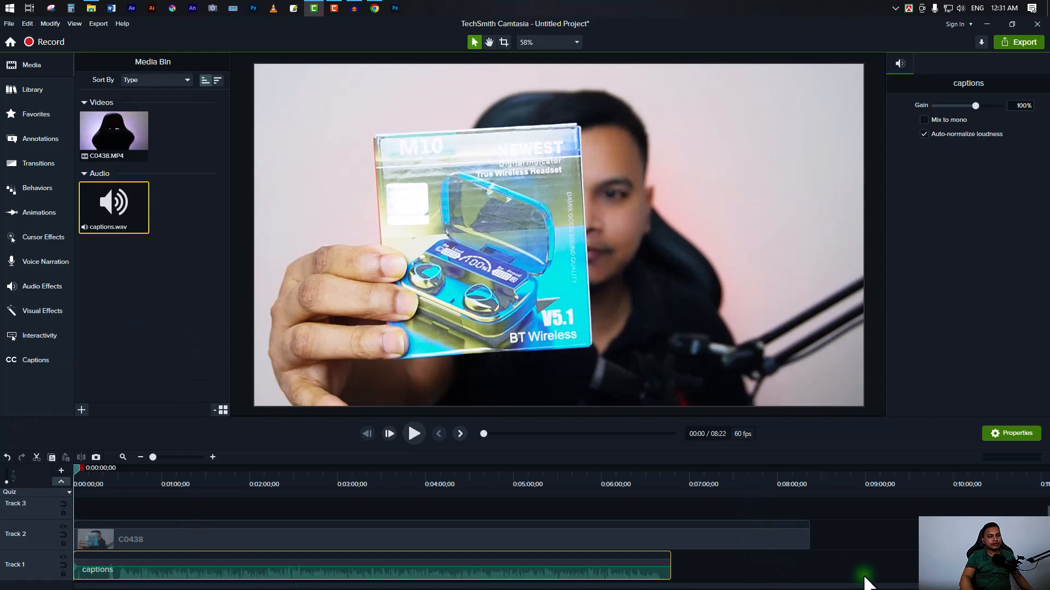
Step: Select the C0438 clip on Track 2 and toggle the display of its properties off and back on
left_click(863, 542)
left_click(233, 539)
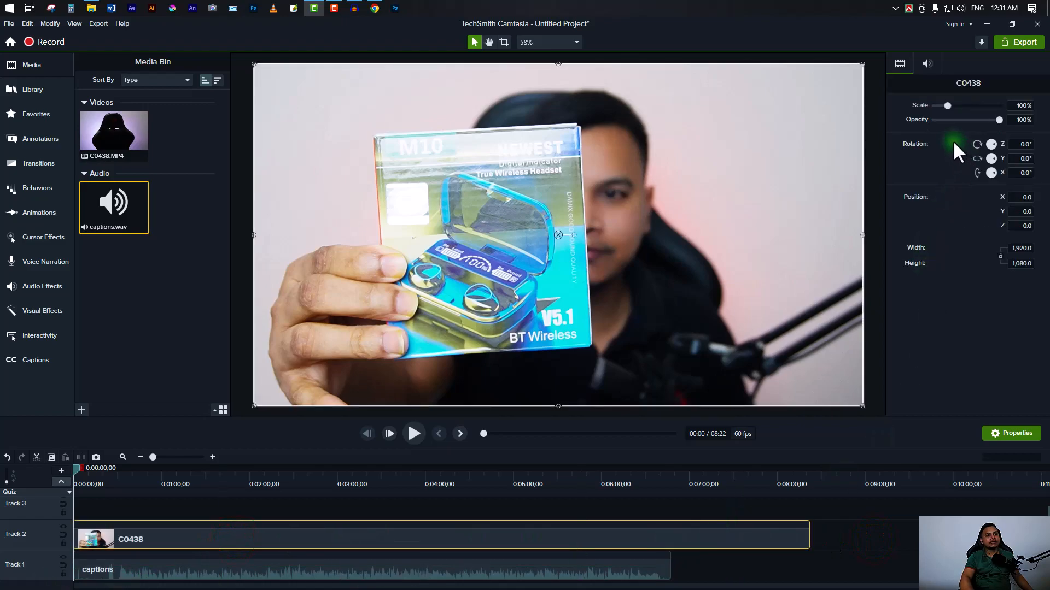
left_click(1020, 435)
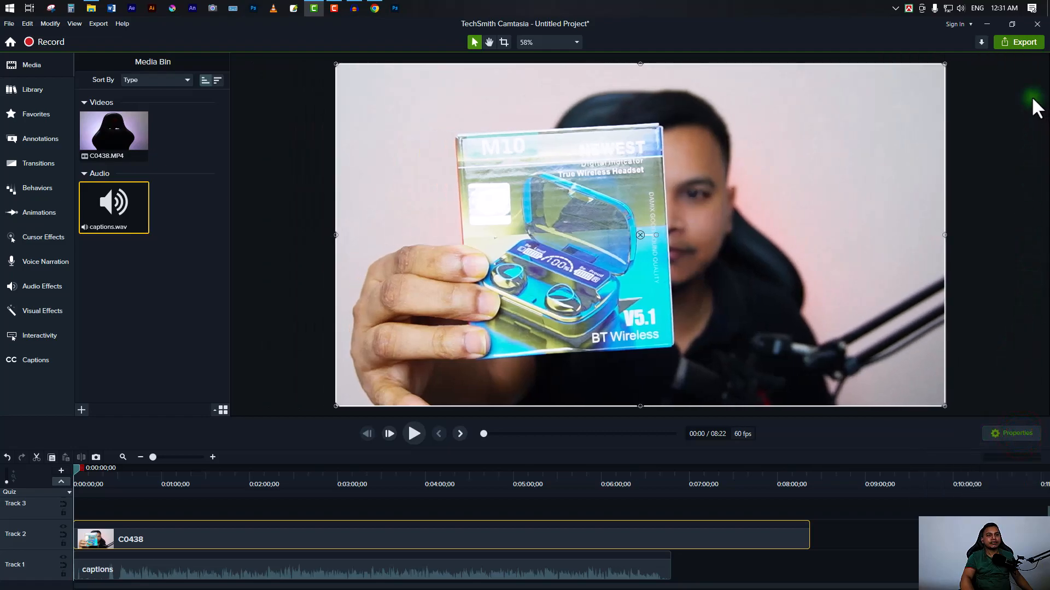
left_click(1009, 433)
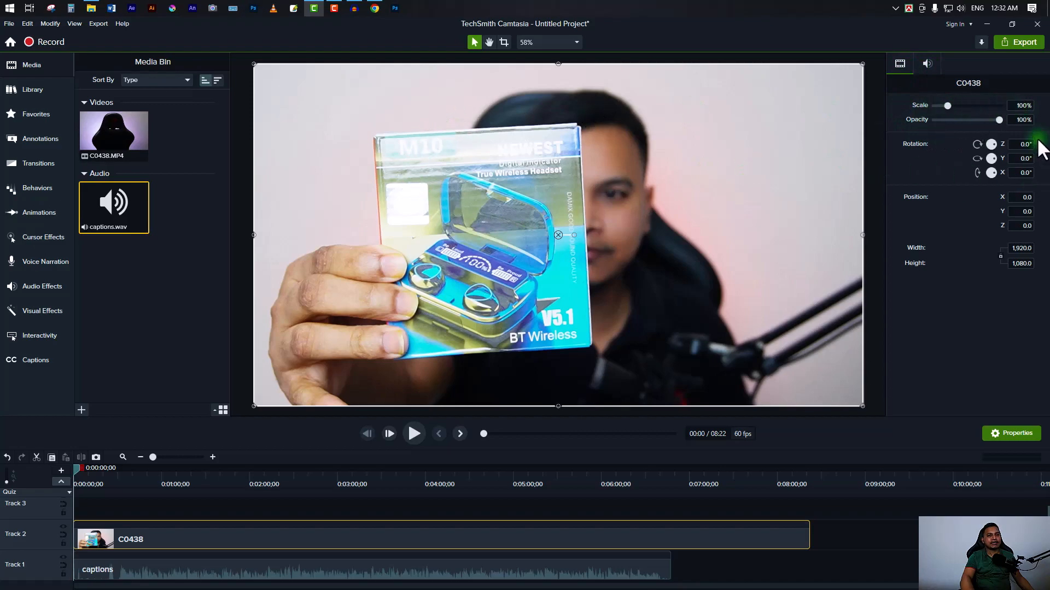
Step: Set the C0438 clip's scale to 150%
left_click(1015, 108)
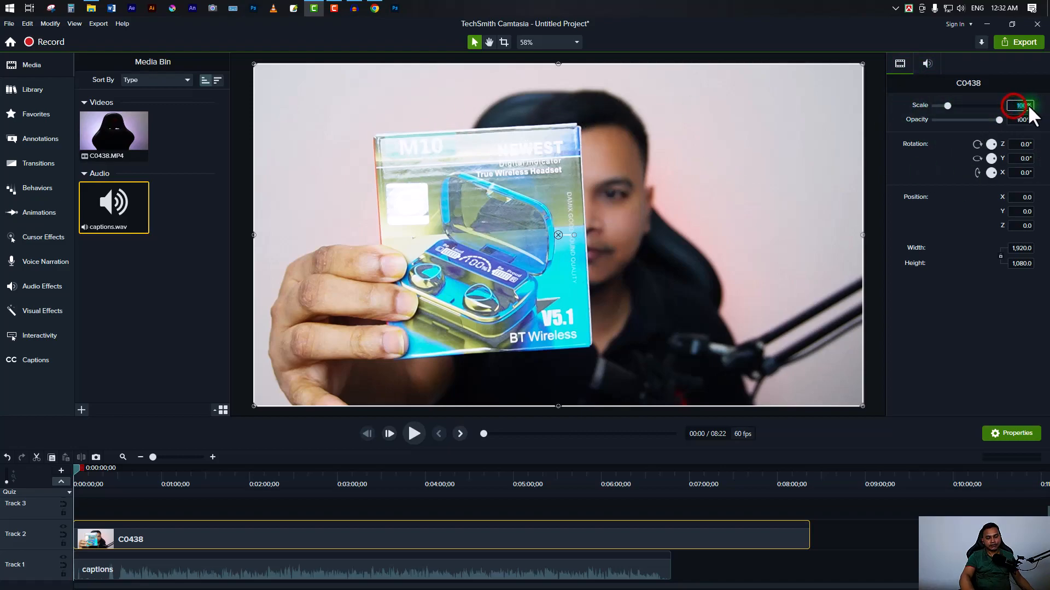
type("150")
key("Return")
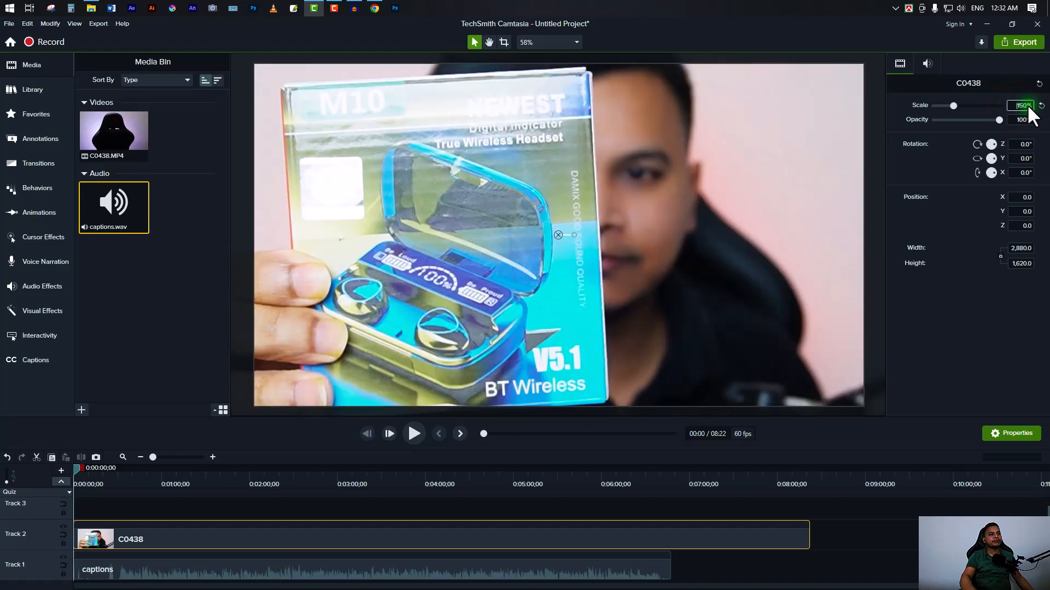
left_click(1020, 105)
Step: Set the canvas zoom to 25% and deselect the clip
left_click(552, 44)
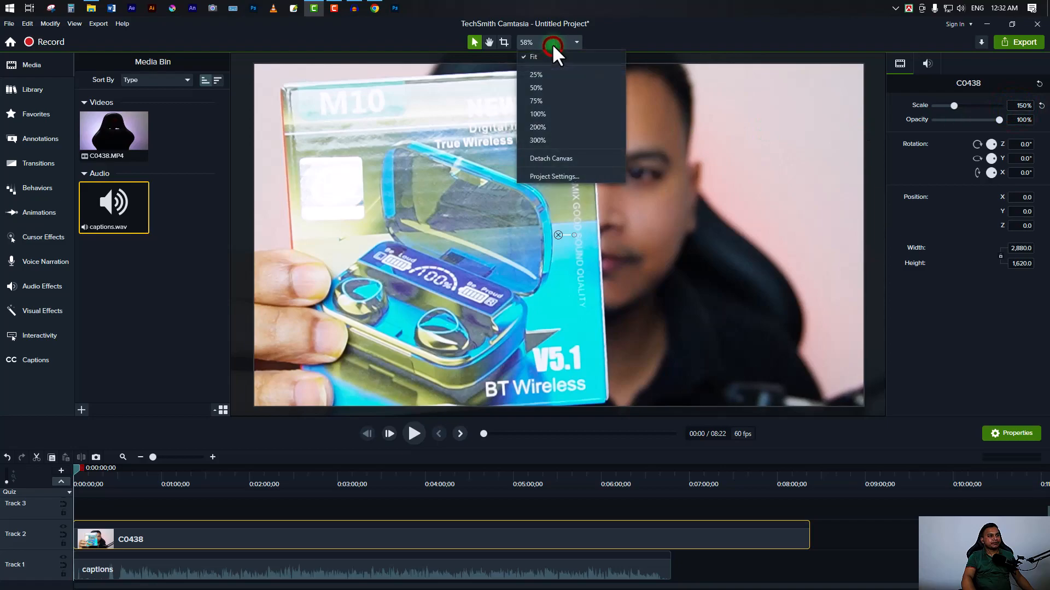
left_click(539, 74)
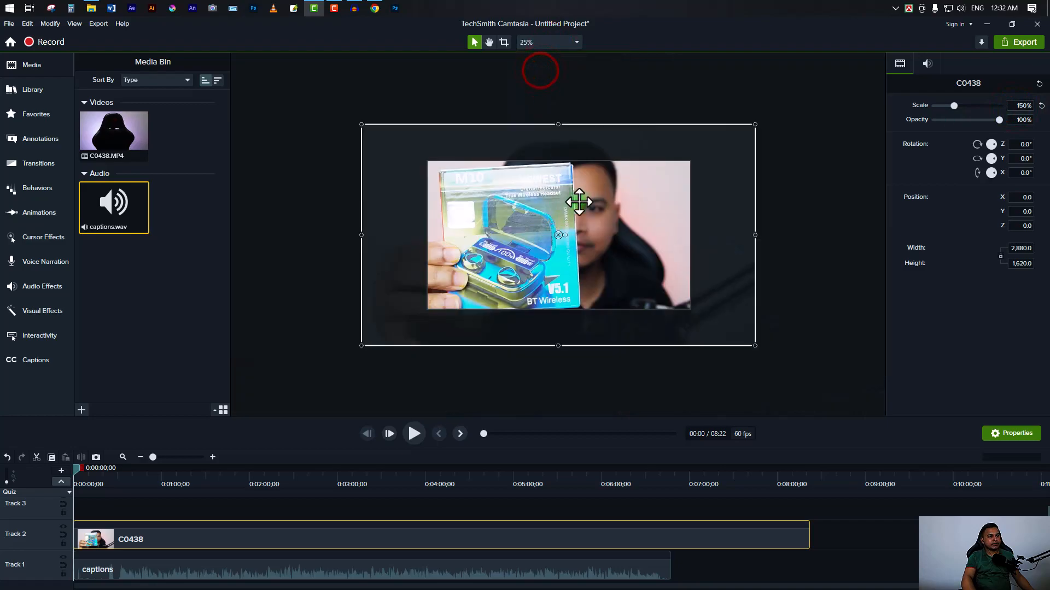
left_click(790, 208)
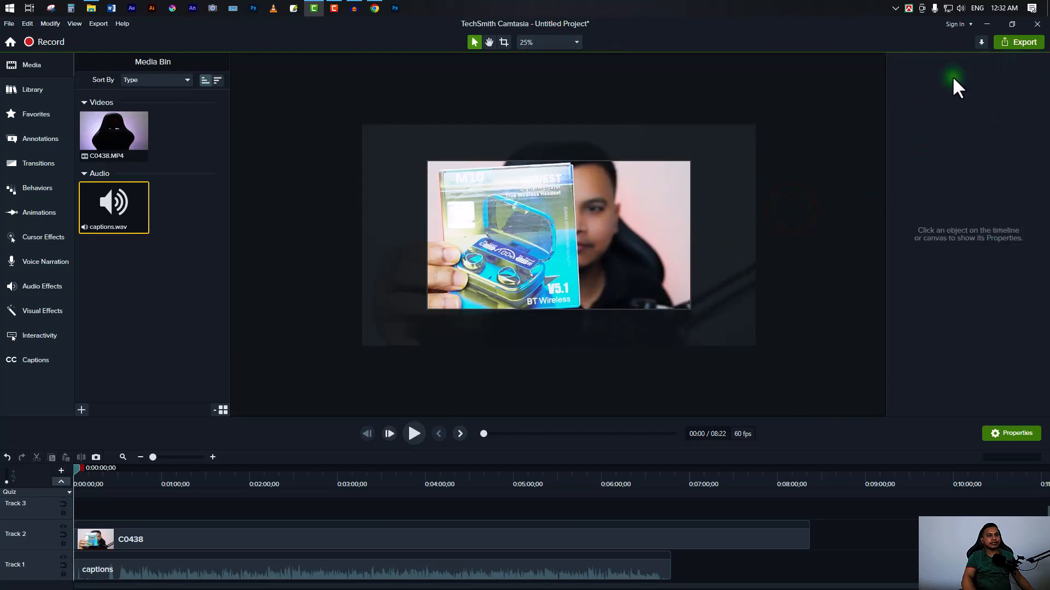
Step: Select the C0438 clip on the canvas and set its scale to 9999%
left_click(651, 189)
left_click(1014, 107)
type("9999")
key("Return")
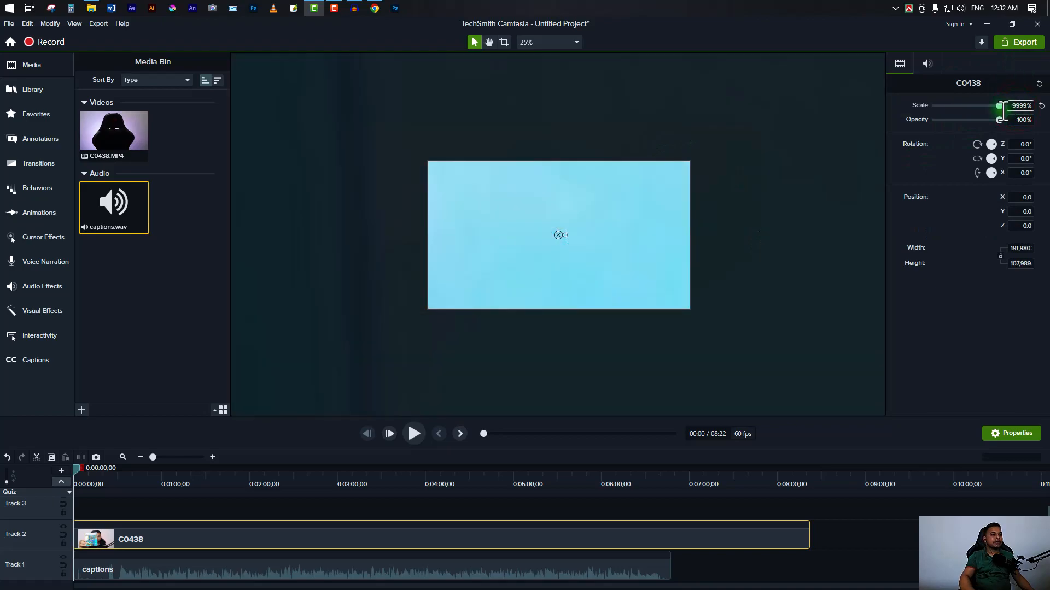
Step: Set the C0438 clip's scale back to 100%
left_click(1011, 107)
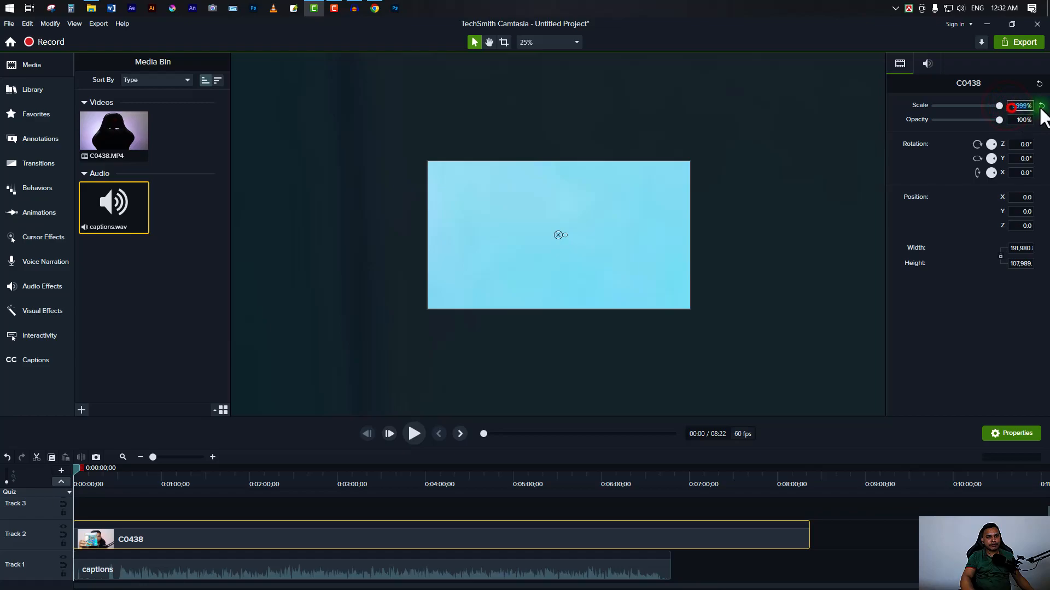
type("100")
key("Return")
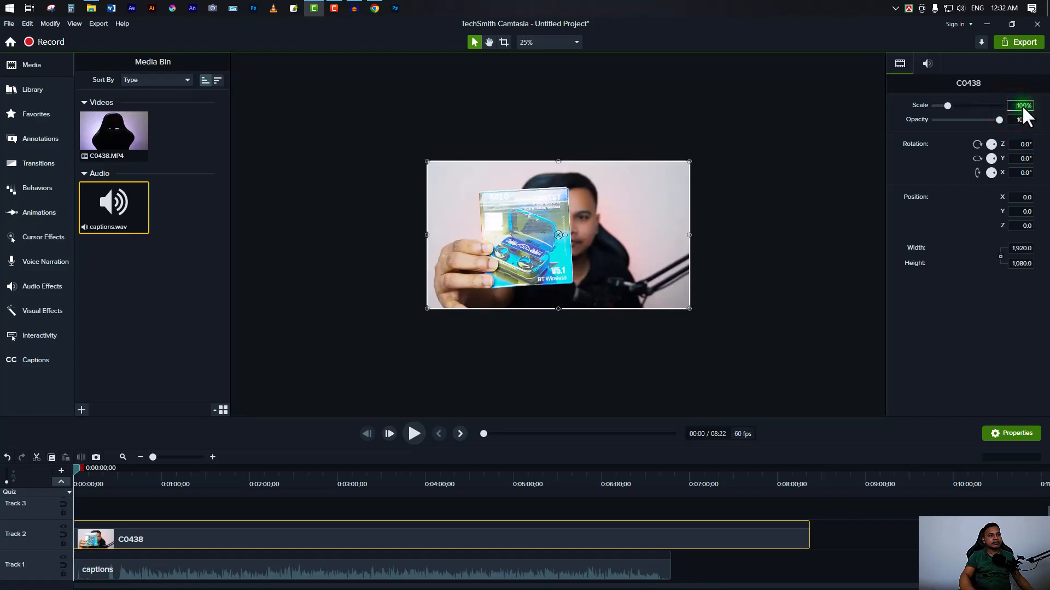
Step: Reselect the C0438 clip on Track 2 and try out its opacity, leaving it at 100%
left_click(765, 200)
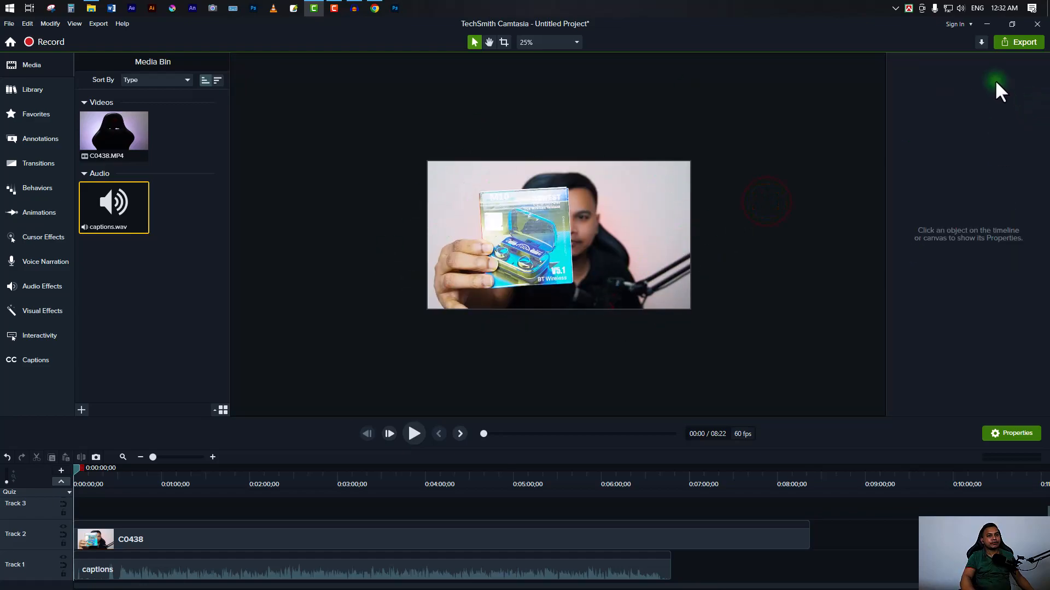
left_click(570, 528)
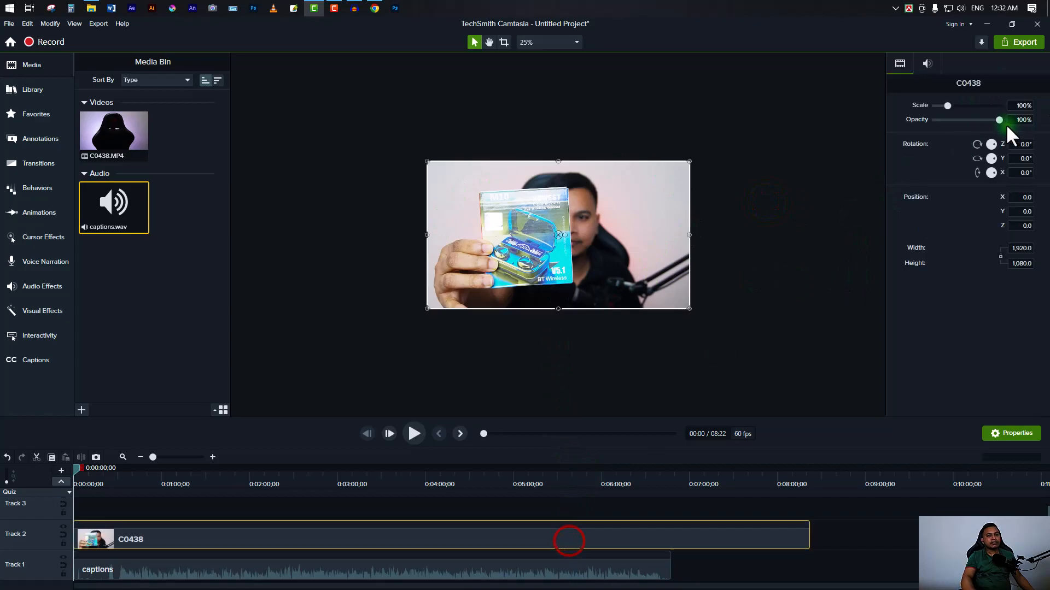
mouse_move(1001, 119)
left_mouse_down()
mouse_move(952, 123)
mouse_move(1018, 128)
left_mouse_up()
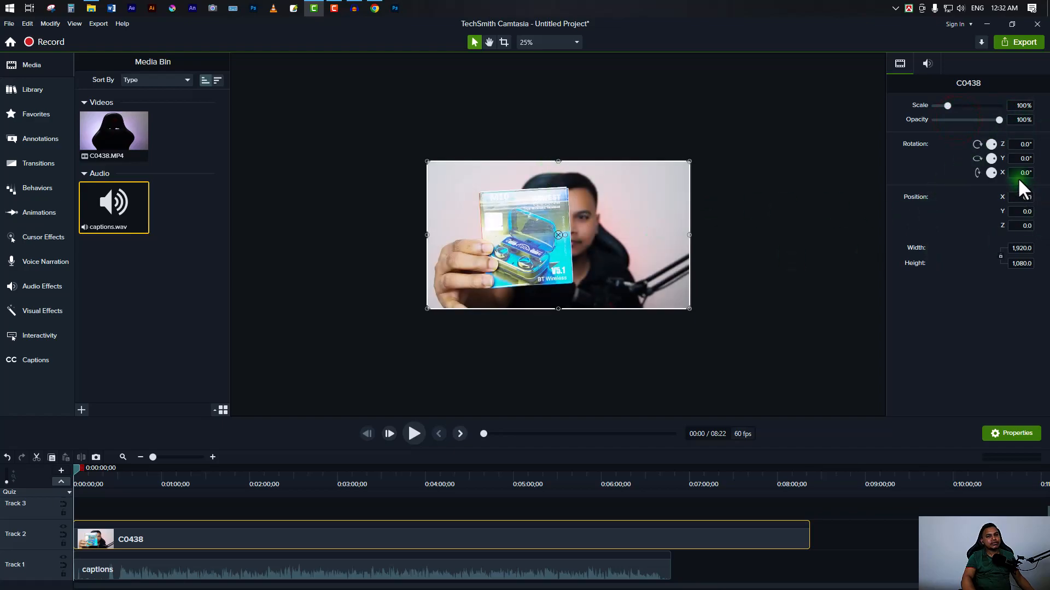
Step: Set both the Z and Y rotation of the C0438 clip to 50°
left_click(1022, 145)
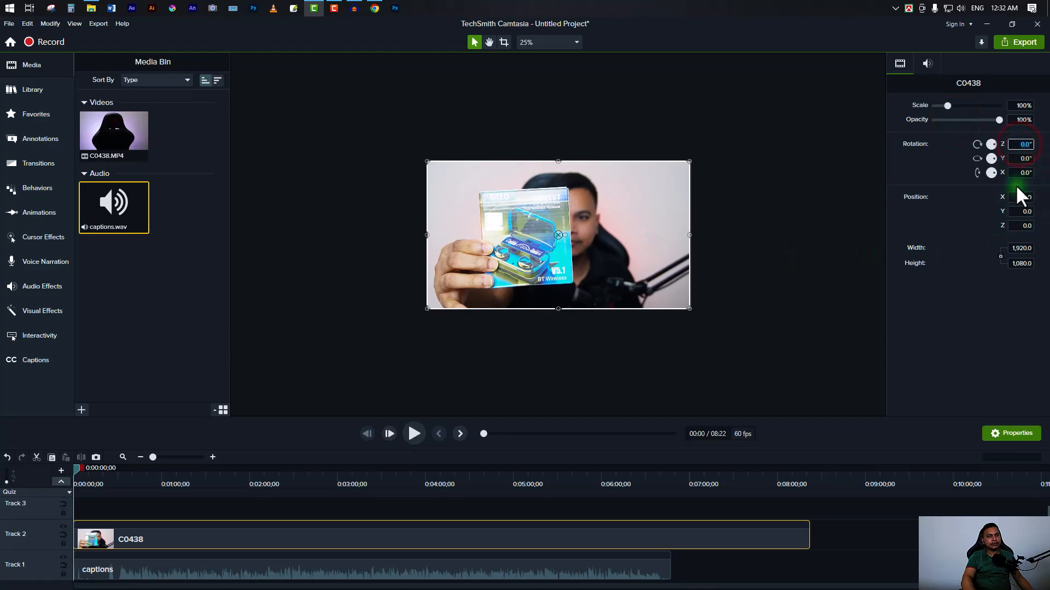
type("50")
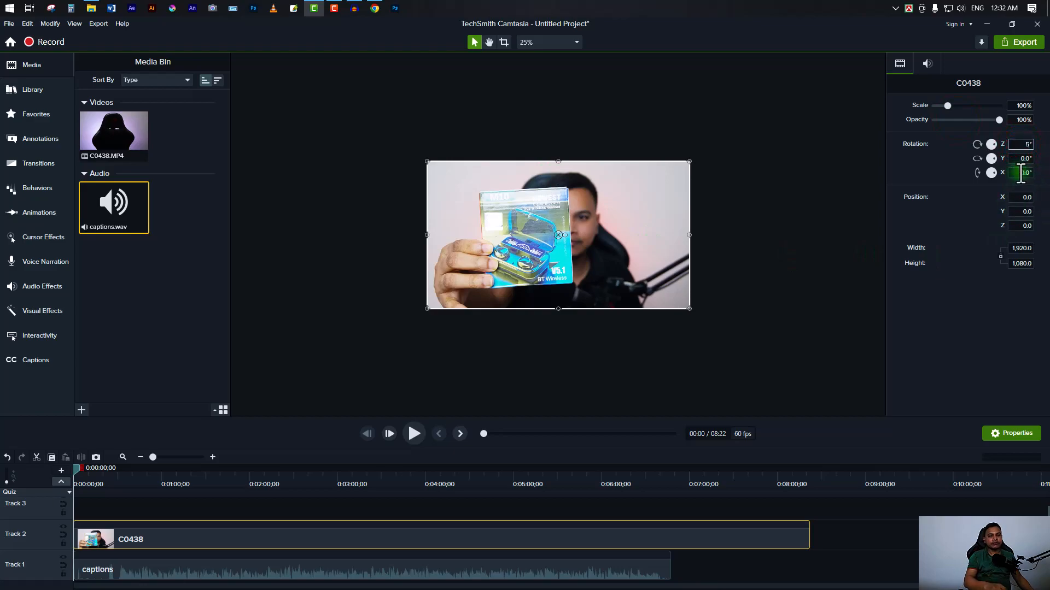
left_click(943, 166)
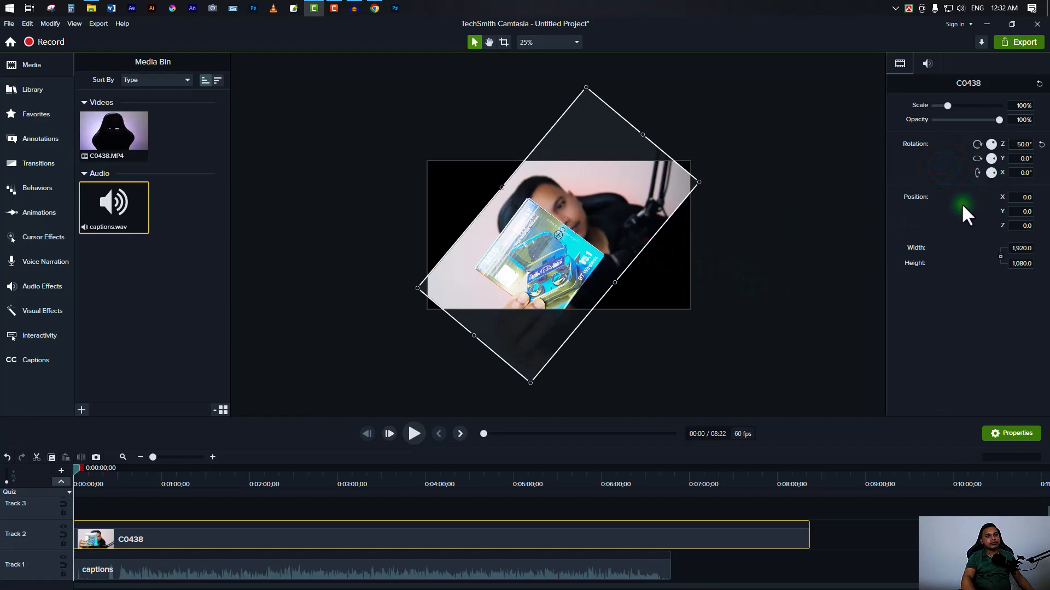
left_click(1018, 158)
type("50")
key("Return")
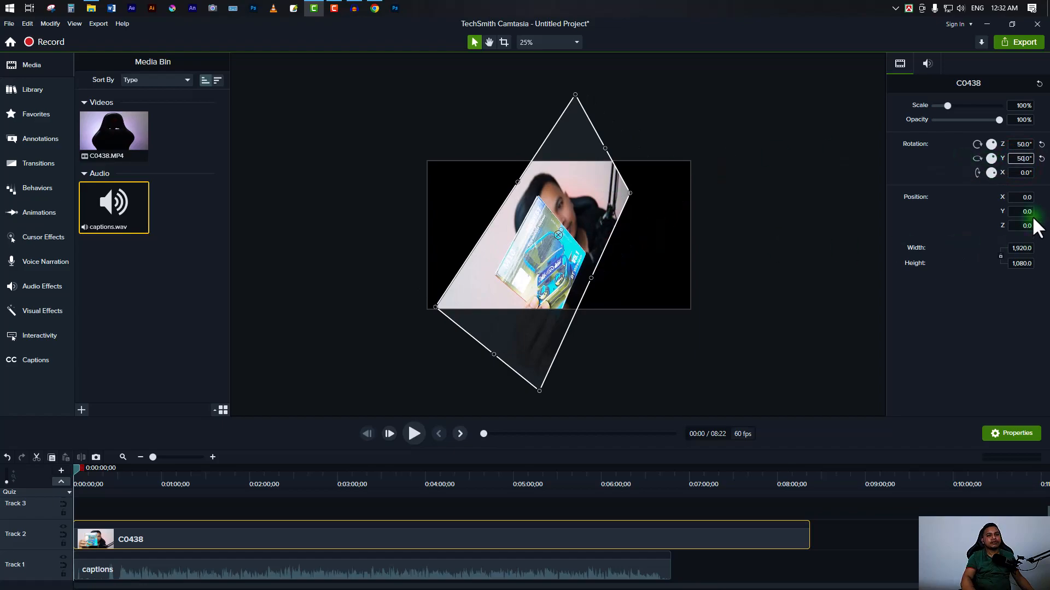
Step: Set the C0438 clip's Z rotation and Y rotation back to 0°
left_click(1016, 144)
type("0")
key("Return")
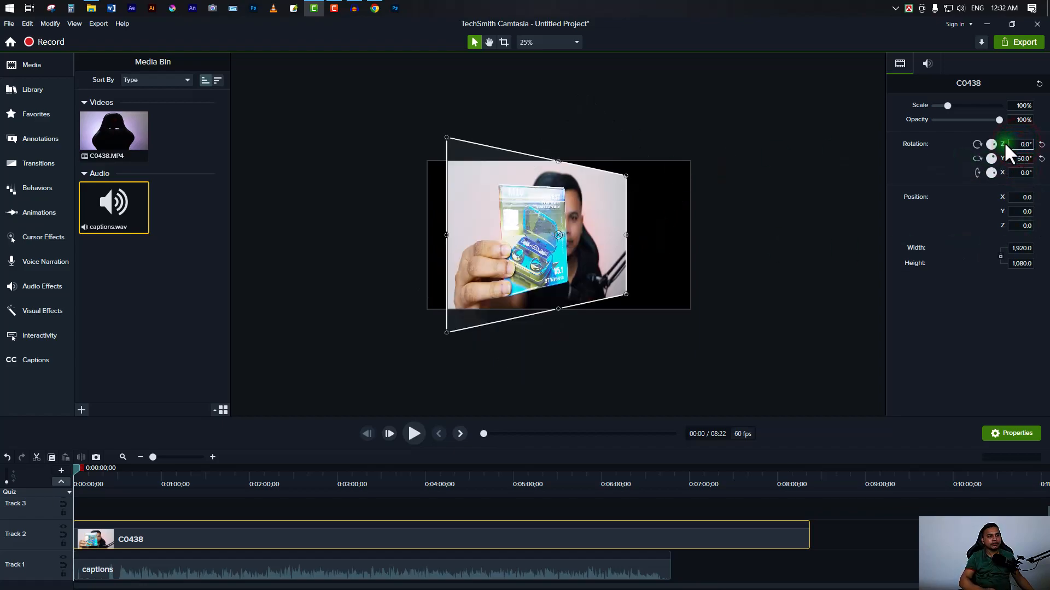
left_click(786, 260)
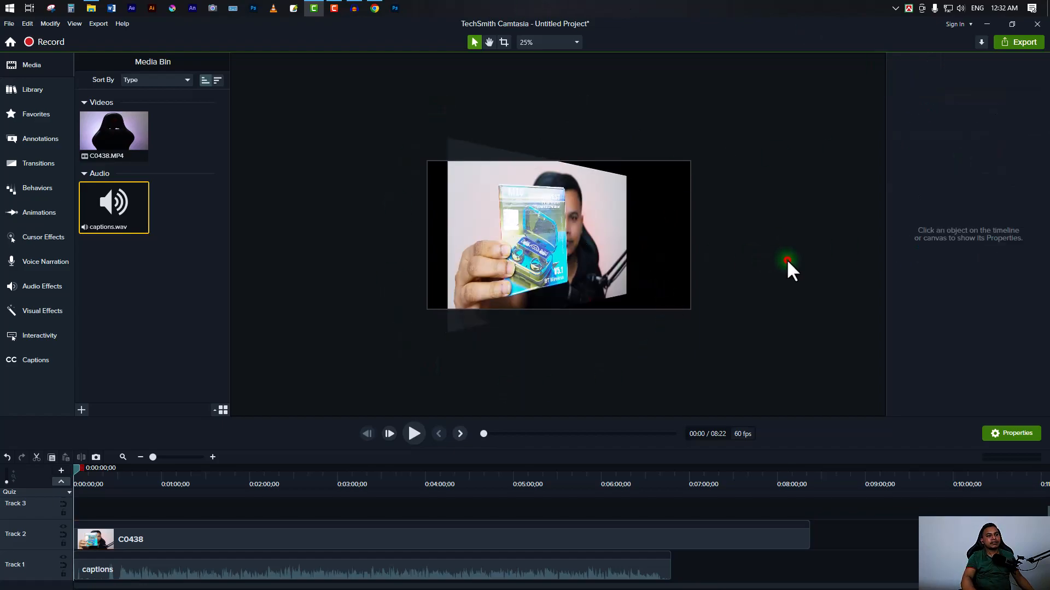
left_click(610, 233)
left_click(1019, 158)
type("0")
left_click(960, 170)
Step: Set the C0438 clip's X rotation to 50° and reselect the clip on the canvas
left_click(1021, 173)
type("50")
key("Return")
left_click(805, 307)
left_click(599, 238)
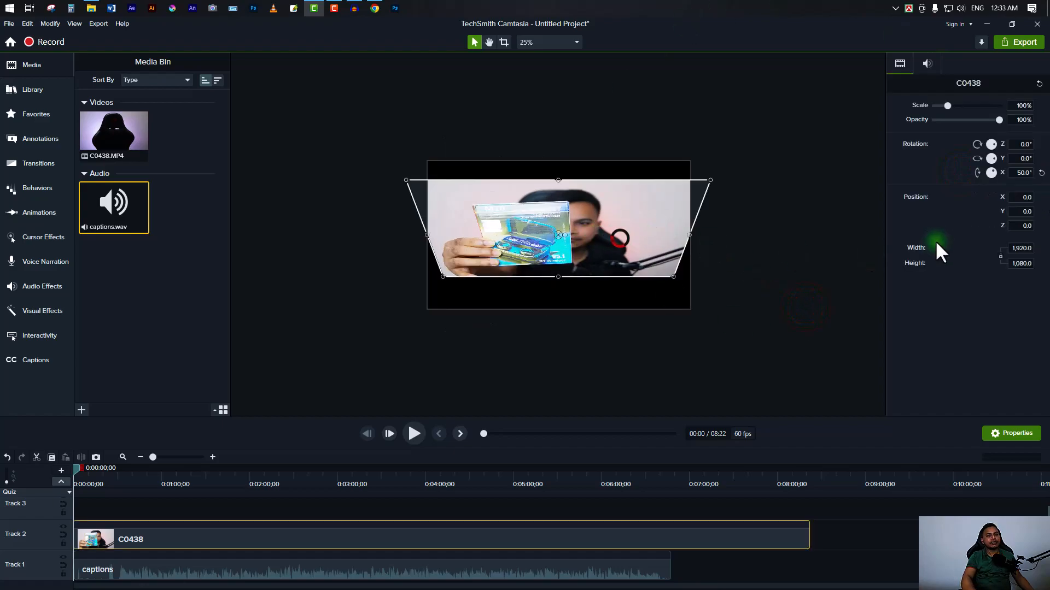
Step: Set the C0438 clip's X rotation back to 0°
left_click(1020, 172)
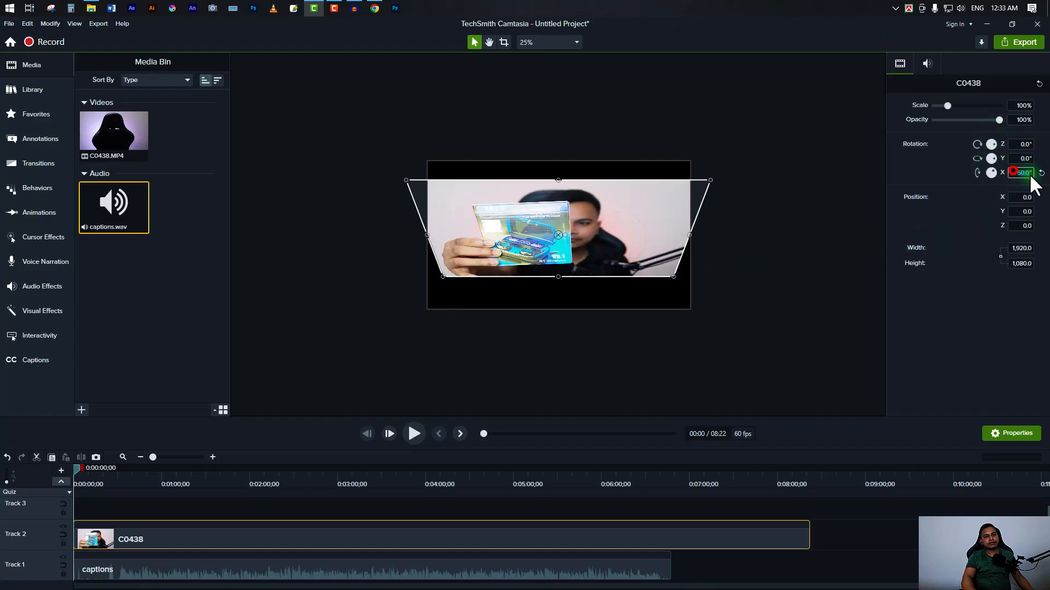
type("0")
left_click(940, 157)
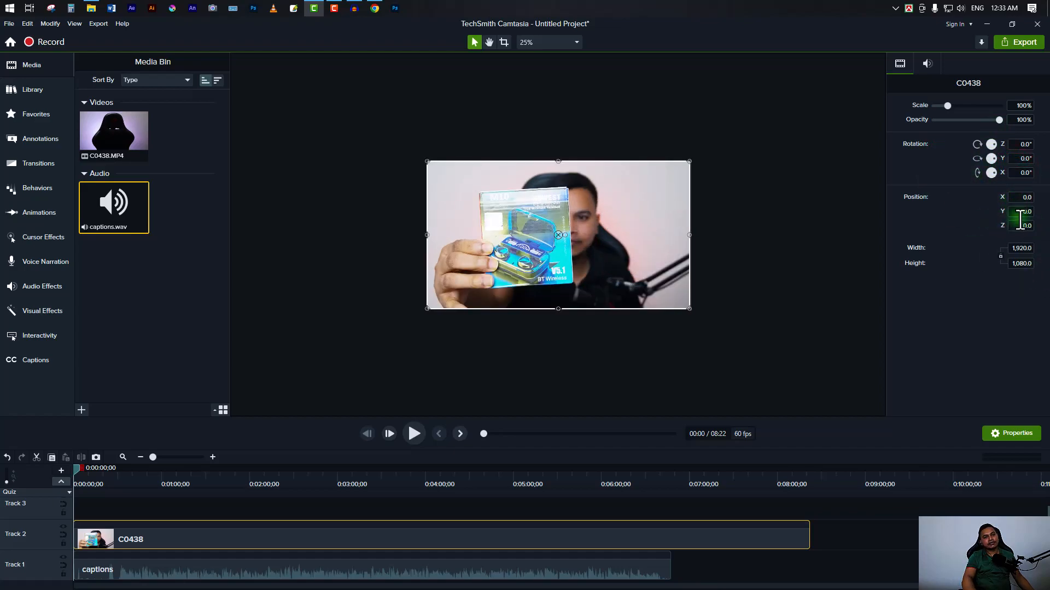
Step: Set the C0438 clip's X position to 10
left_click(1022, 199)
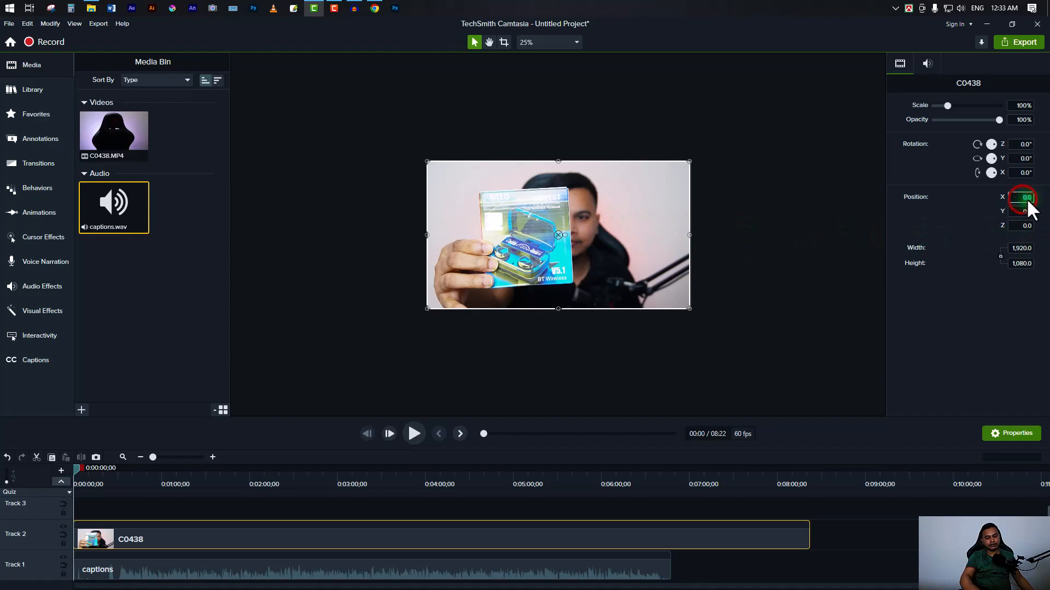
type("10")
key("Return")
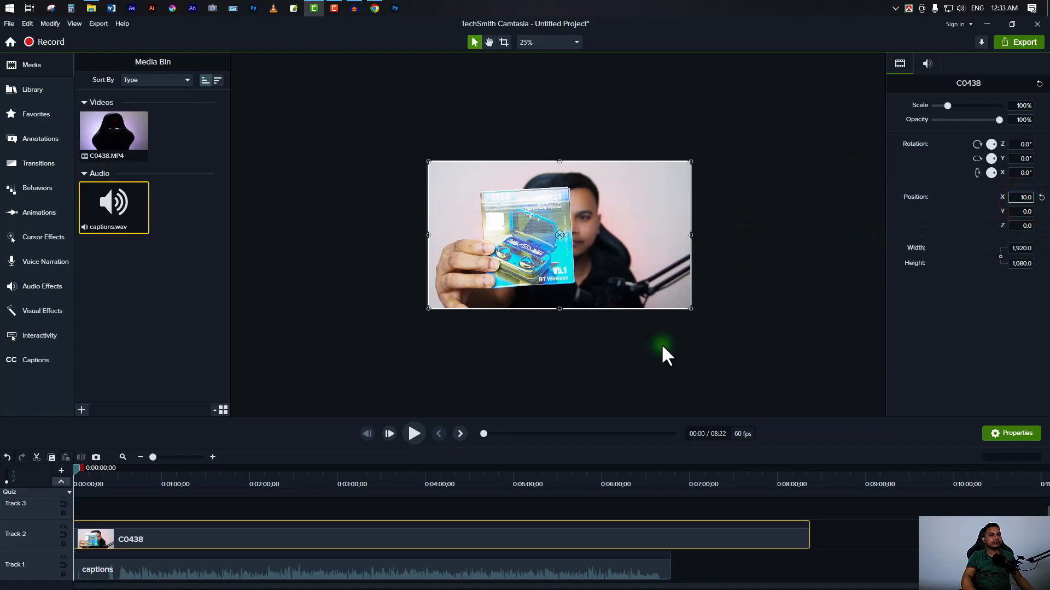
Step: Set the C0438 clip's X position to 50 and deselect the clip
left_click(1021, 199)
type("50")
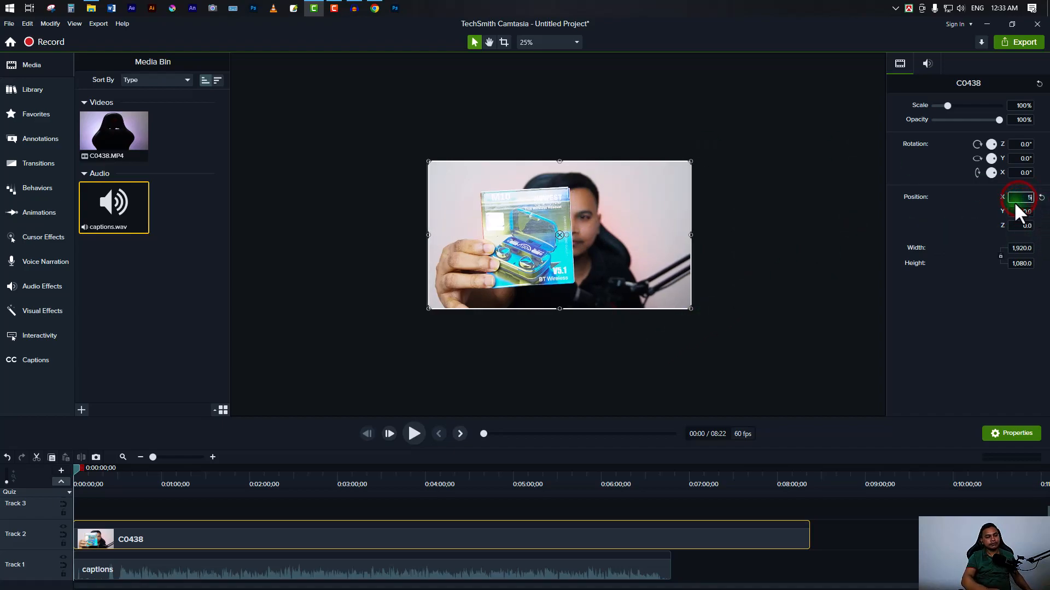
key("Return")
left_click(788, 283)
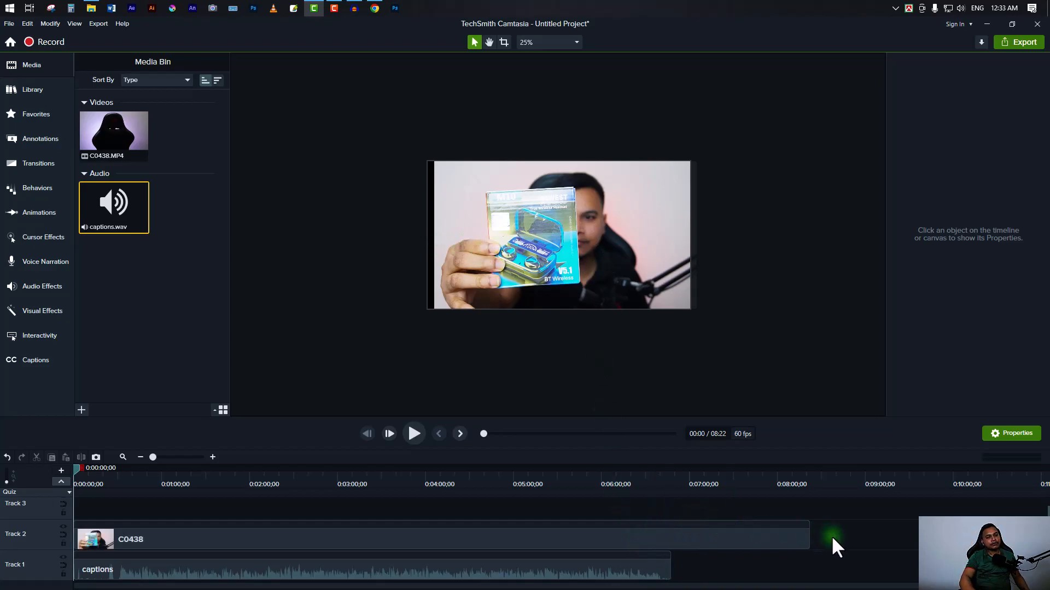
Step: Select the C0438 clip on the timeline and set its X position back to 0
left_click(757, 537)
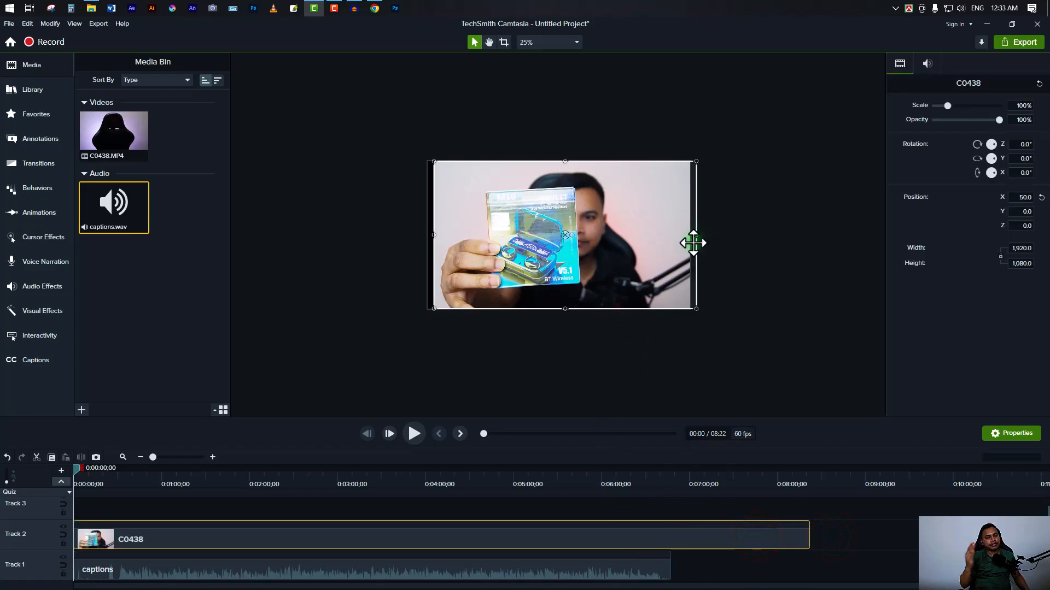
left_click(1018, 198)
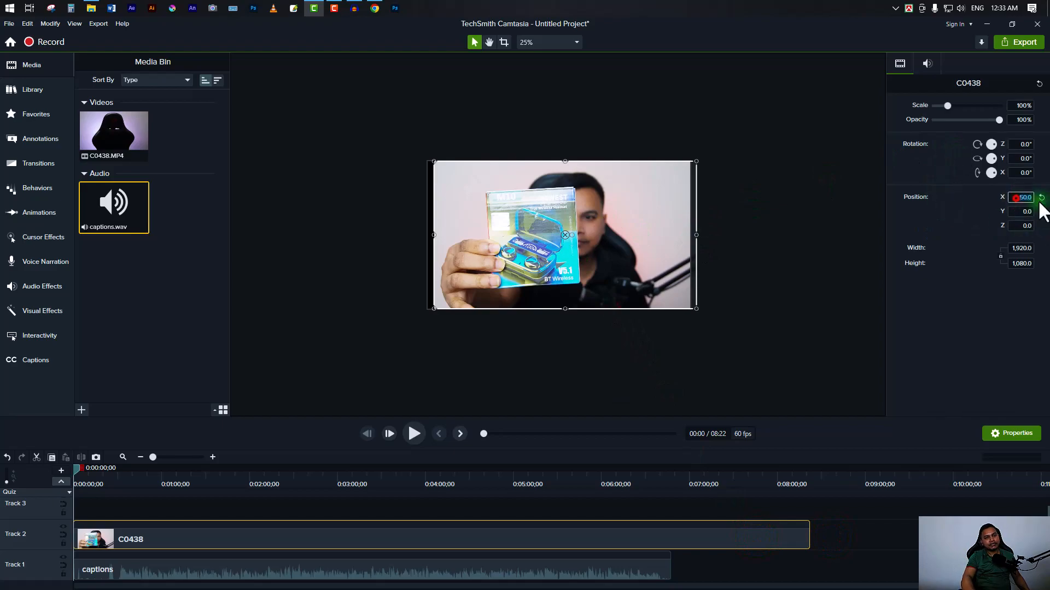
type("0")
Step: Try a Y position of 50 on the C0438 clip and set it back to 0
left_click(1019, 211)
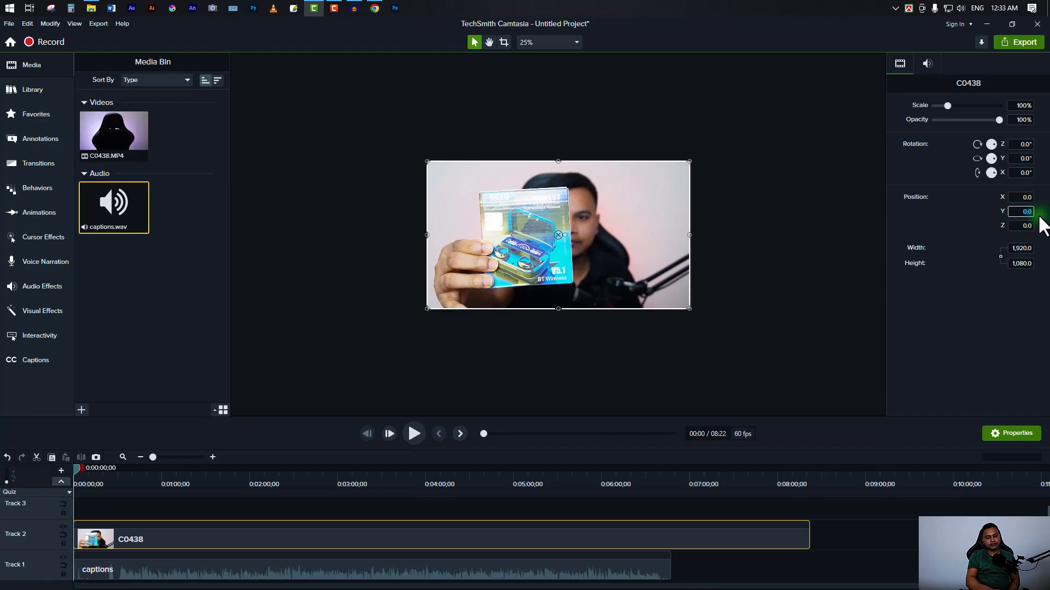
type("50")
key("Return")
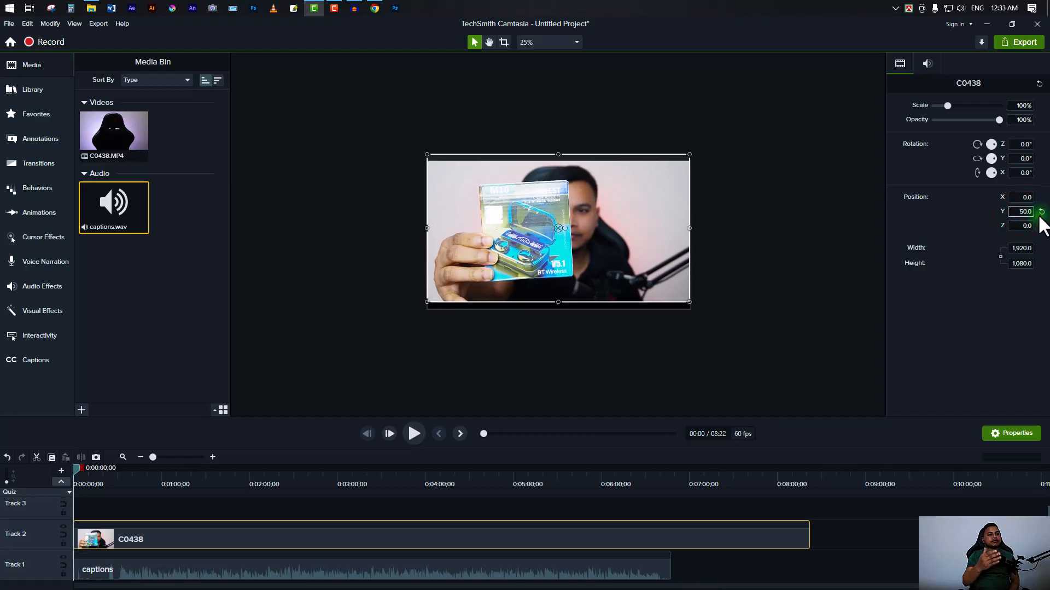
left_click(1018, 211)
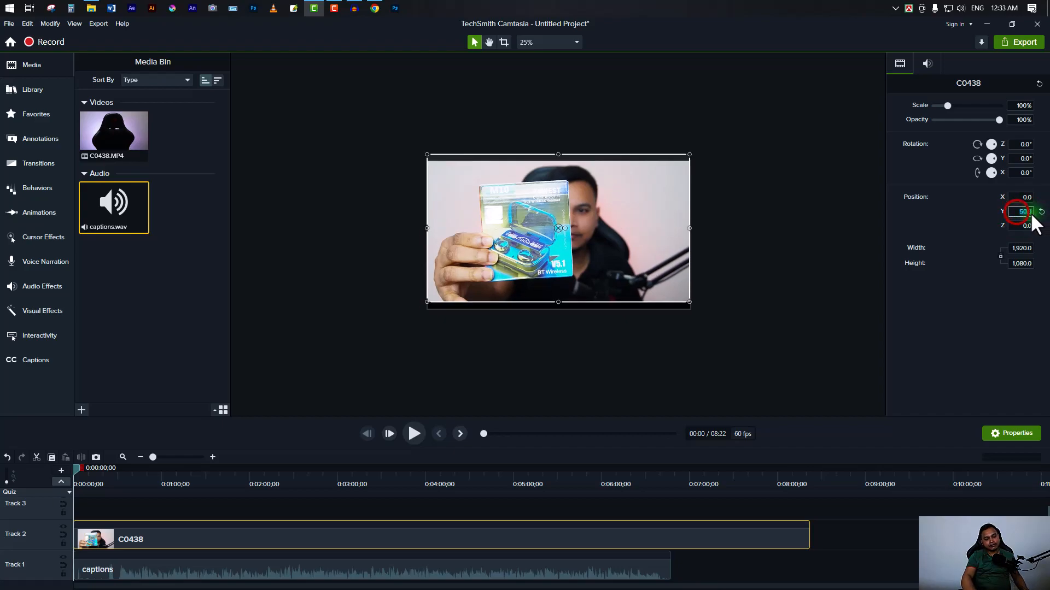
type("0")
Step: Set the C0438 clip's Z position to 50 and leave the clip deselected
left_click(1020, 226)
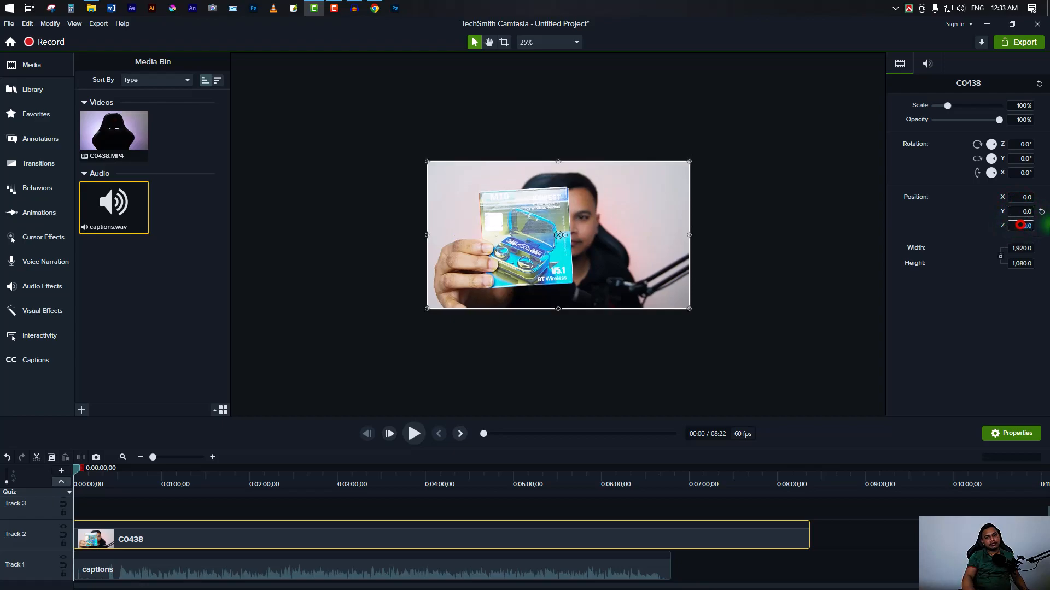
type("50")
key("Return")
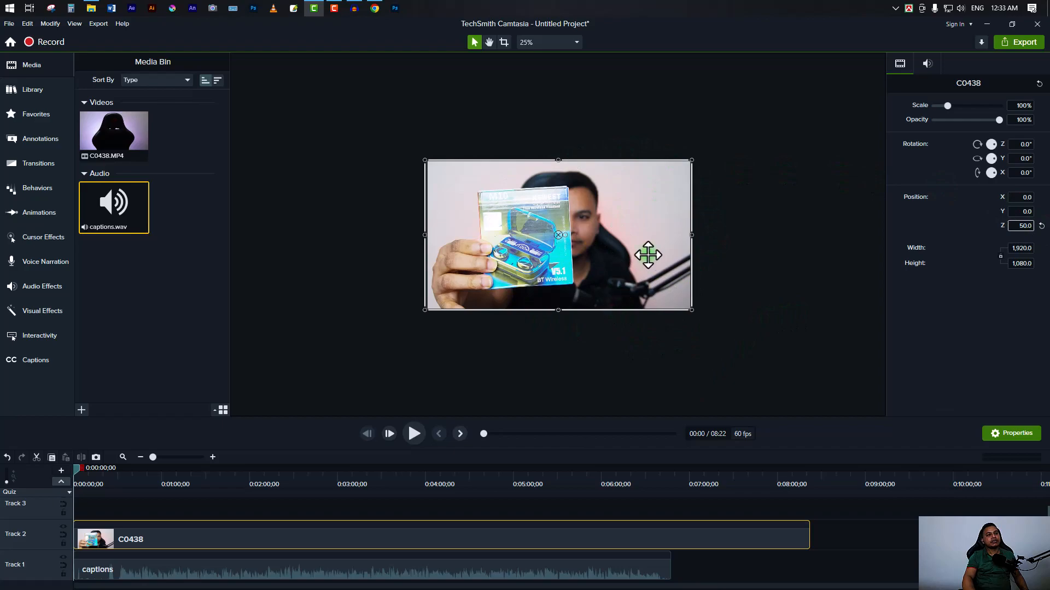
left_click(769, 273)
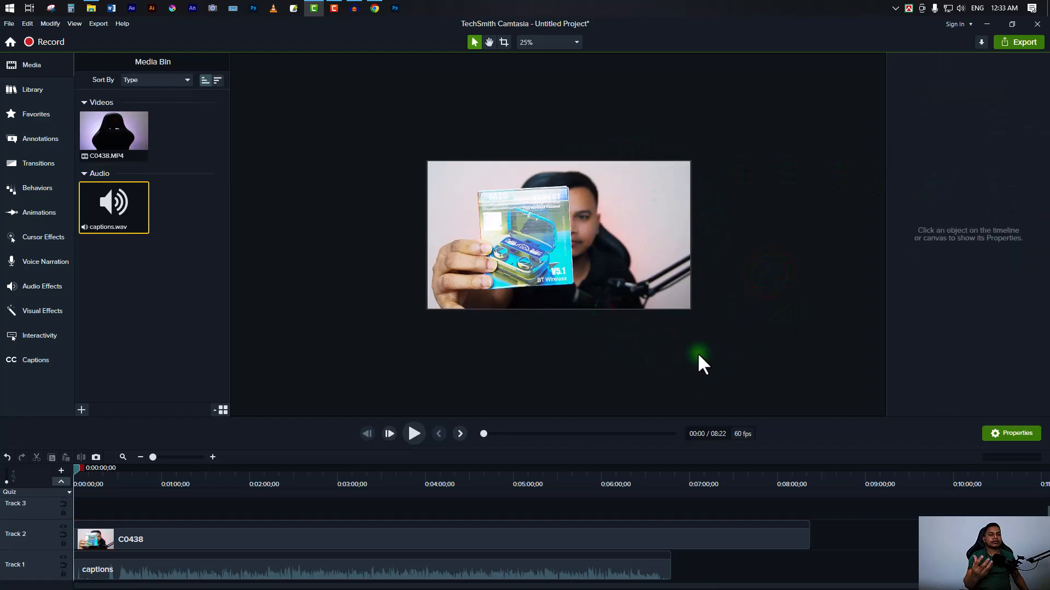
left_click(613, 241)
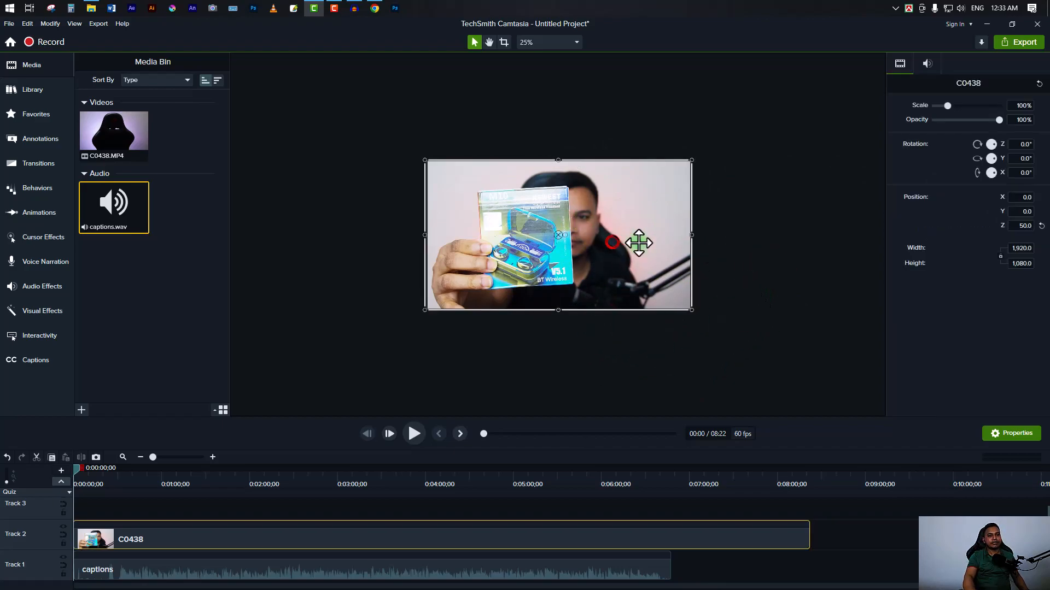
left_click(852, 524)
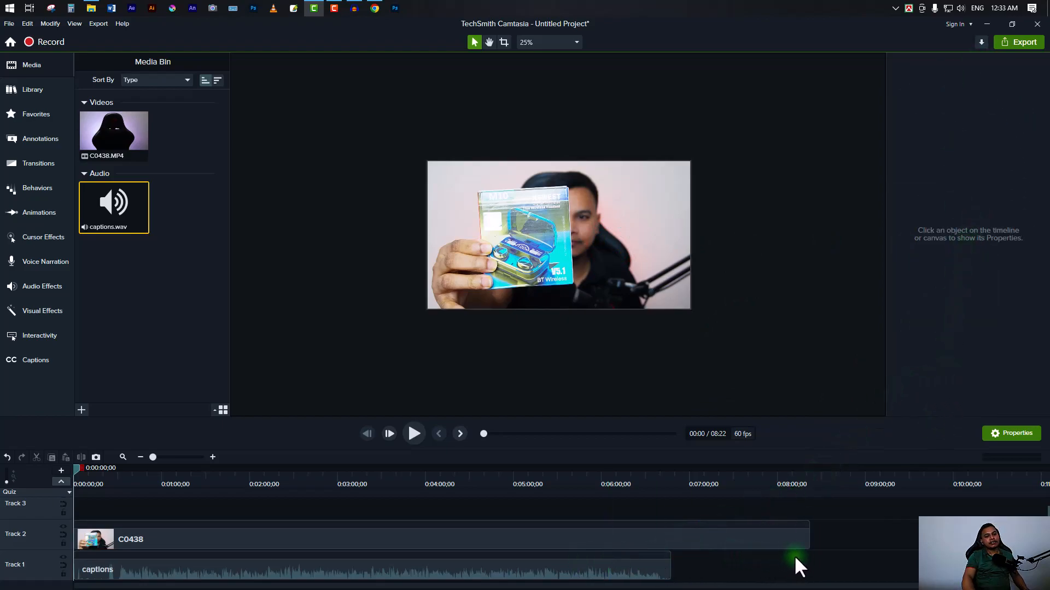
Step: Examine the audio properties of the C0438 video clip and of the captions audio clip
left_click(709, 539)
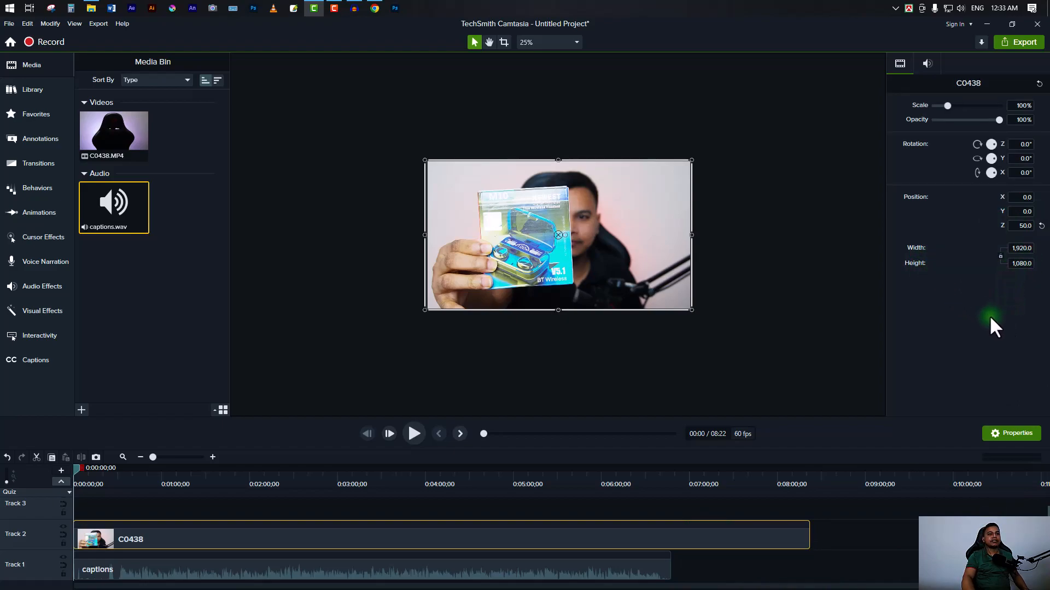
left_click(928, 63)
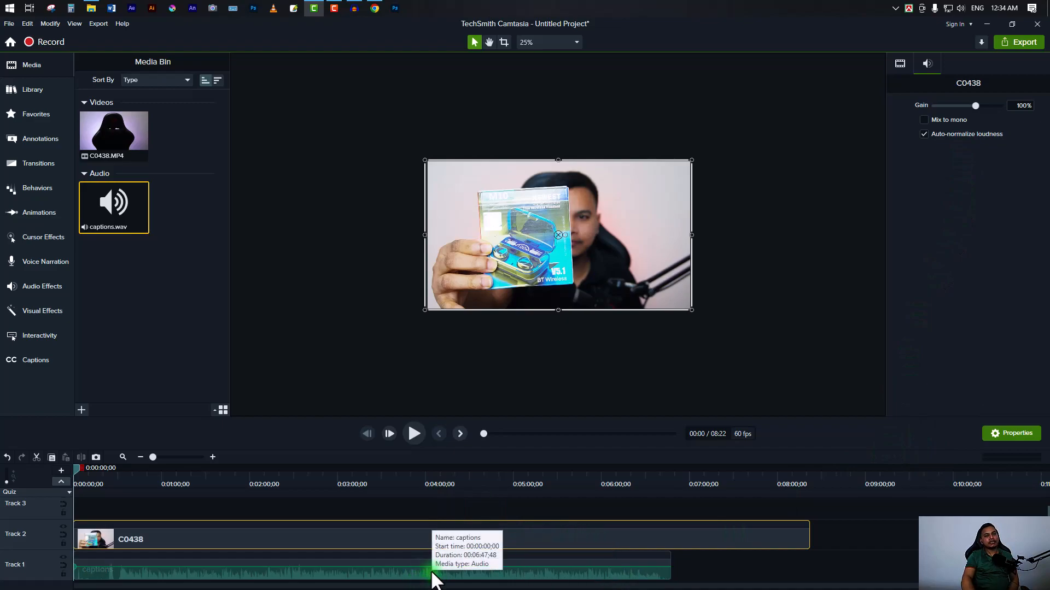
left_click(371, 574)
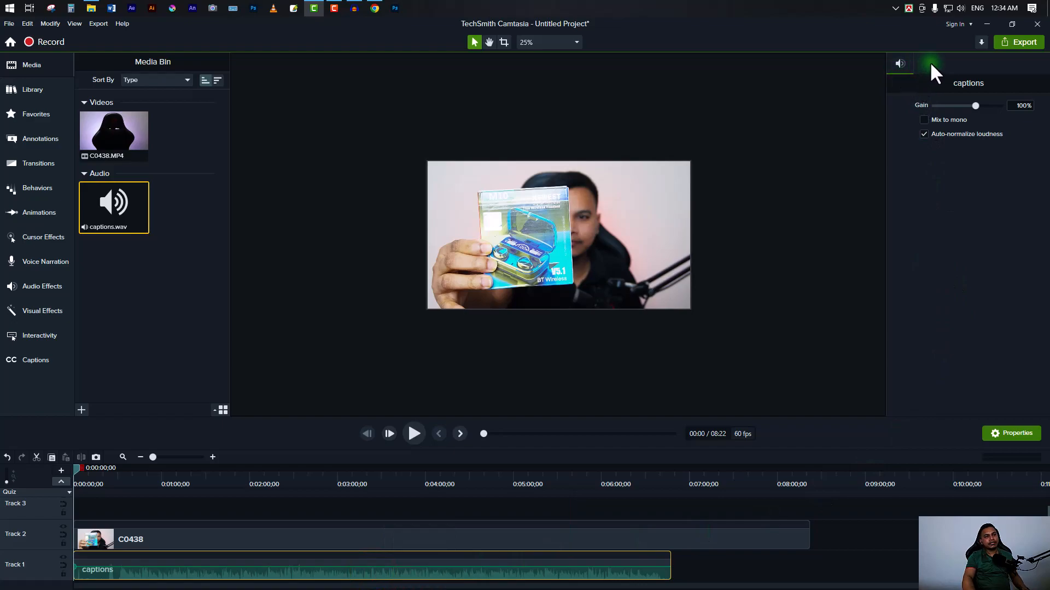
left_click(515, 544)
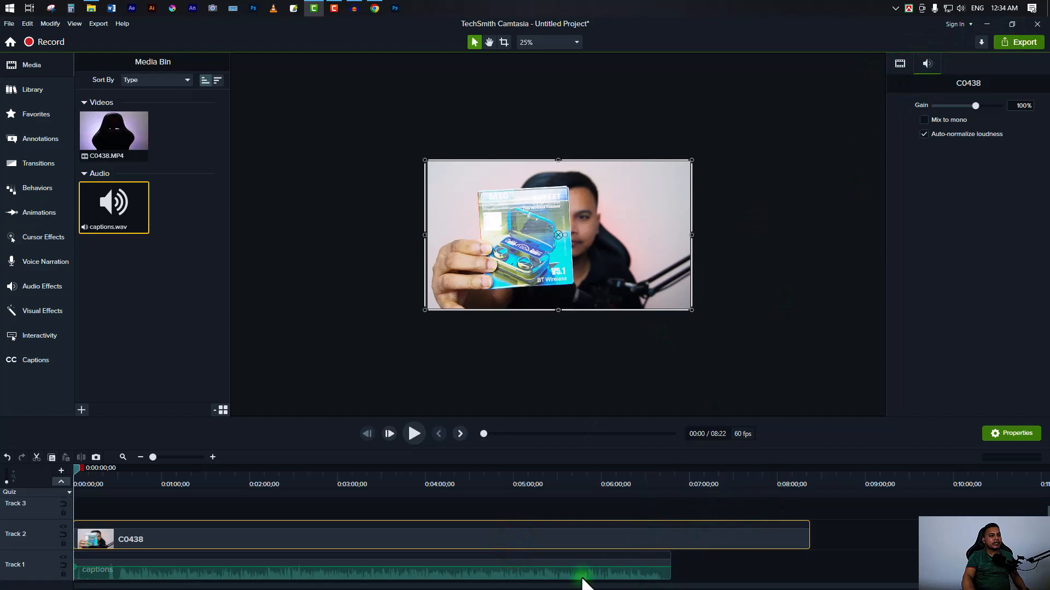
left_click(512, 577)
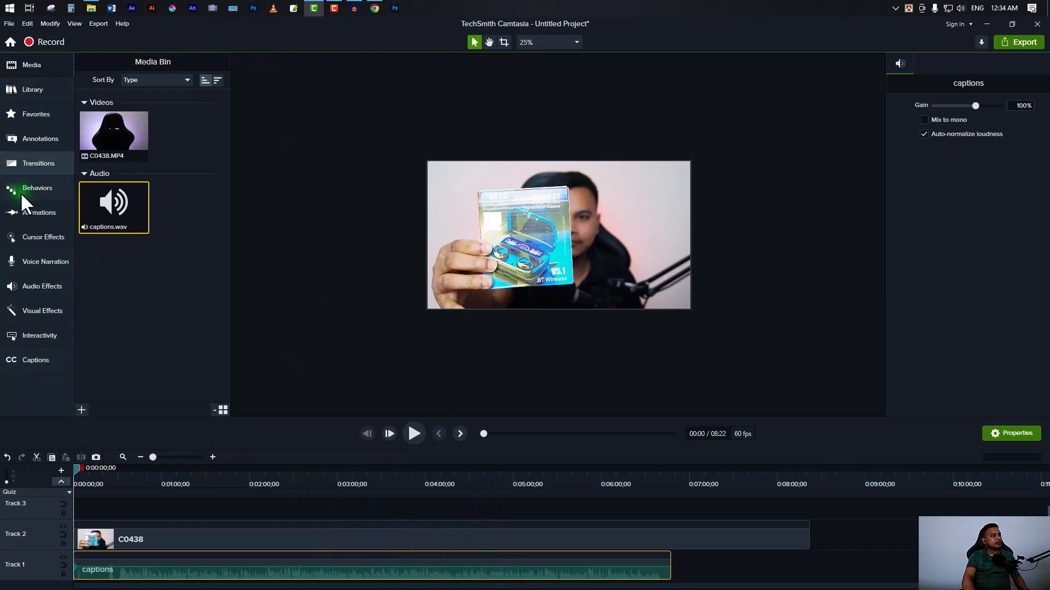
Step: Add the Burn transition to the start of the C0438 clip on Track 2
left_click(34, 163)
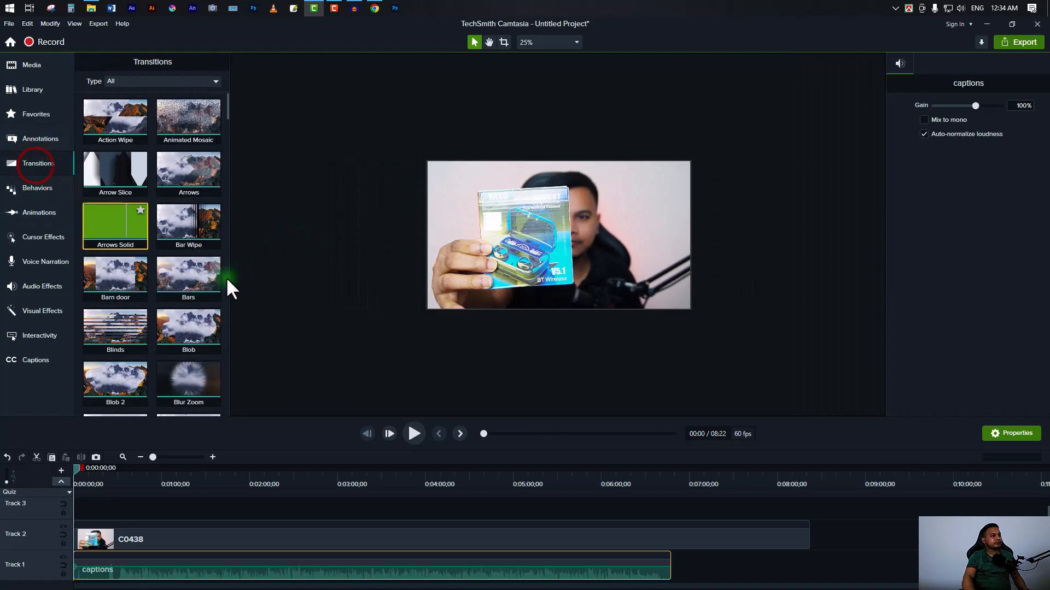
scroll(210, 336, "down", 5)
mouse_move(188, 355)
left_mouse_down()
mouse_move(159, 511)
mouse_move(129, 529)
mouse_move(82, 535)
mouse_move(79, 546)
left_mouse_up()
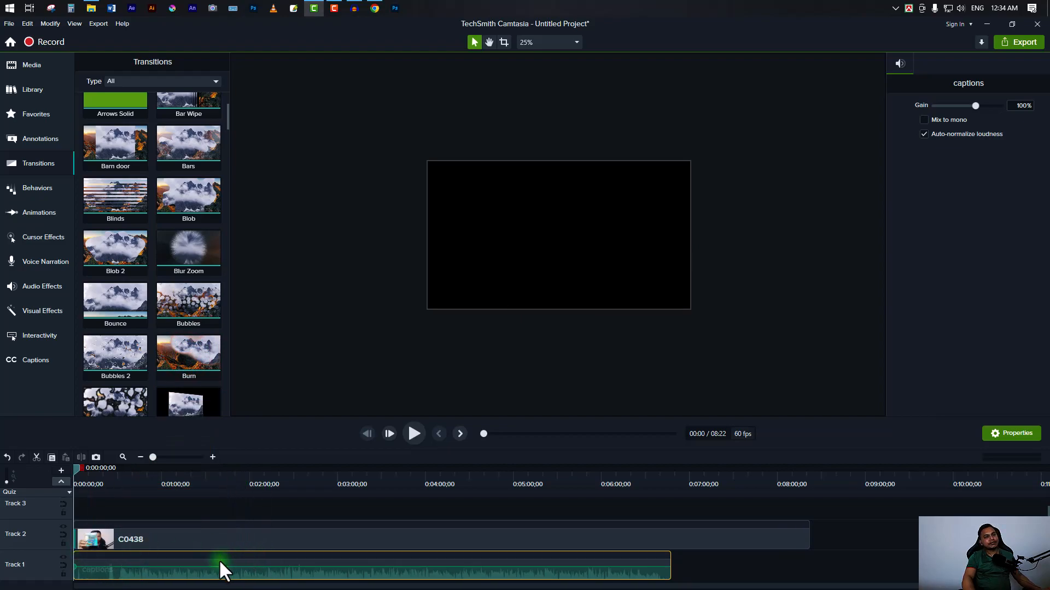
Step: Preview the C0438 clip's opening transition with the playhead at 0:00:00;41 and show the clip's visual properties
scroll(212, 560, "up", 3)
left_click(96, 534)
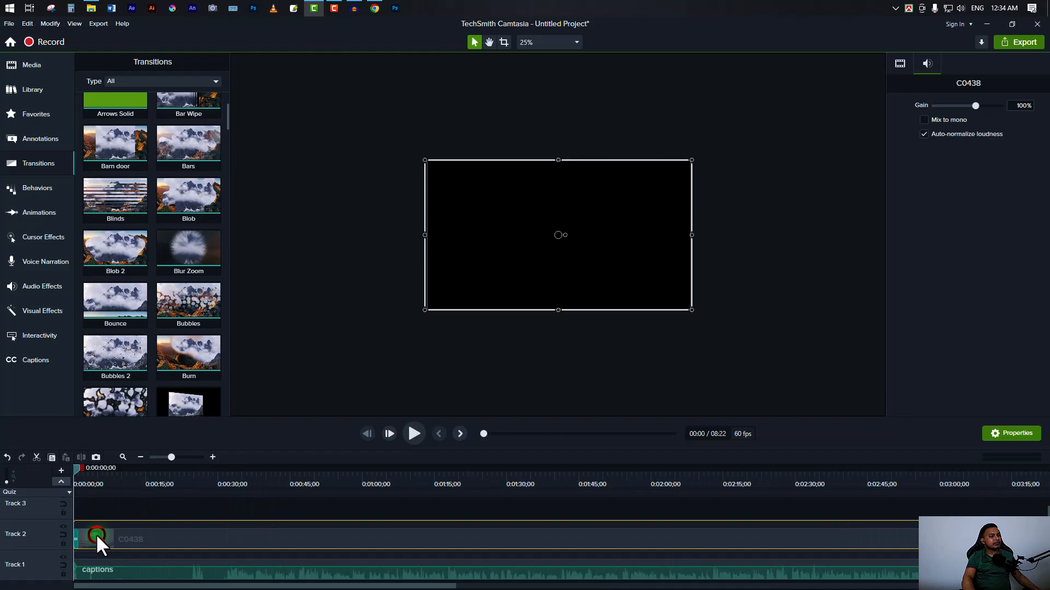
scroll(106, 547, "up", 3)
left_click(232, 509)
left_click(185, 534)
left_click_drag(74, 468, 107, 475)
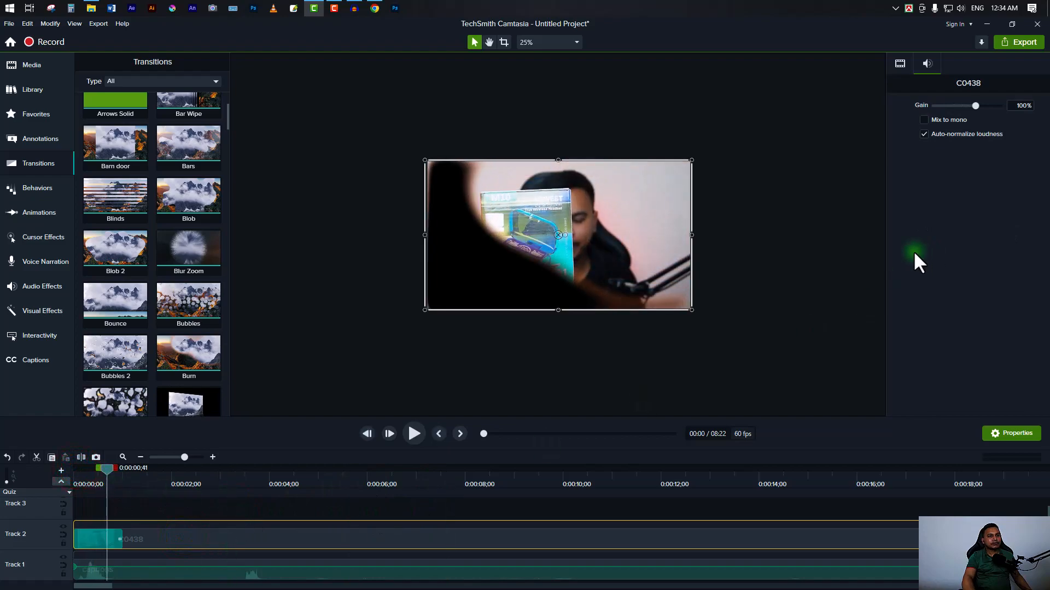
left_click(900, 63)
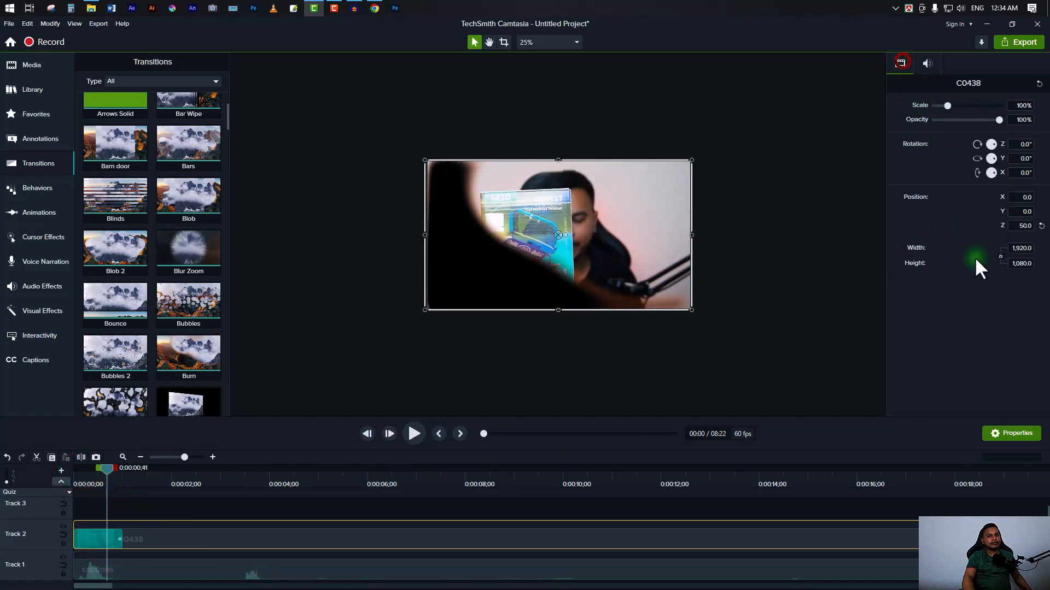
Step: Open the properties of the Burn transition on C0438 and look through the available transition types
left_click(104, 538)
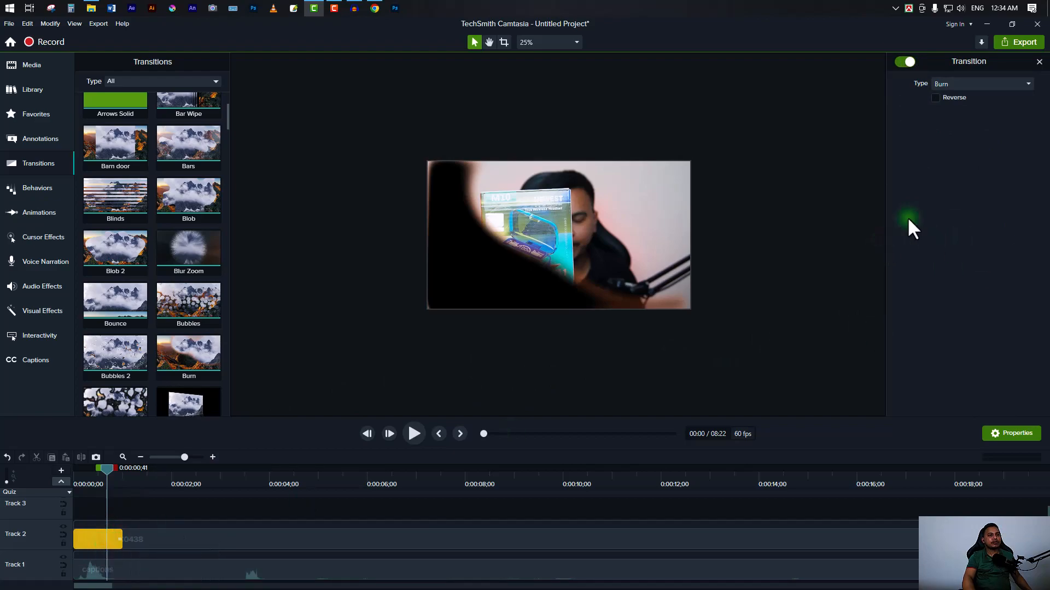
left_click(969, 84)
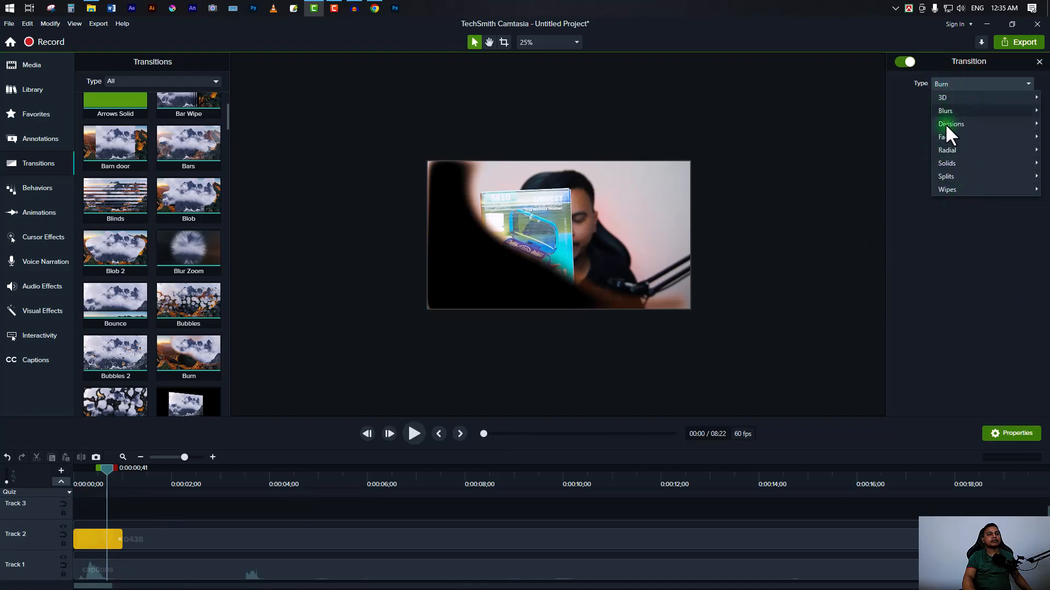
mouse_move(971, 150)
left_click(914, 101)
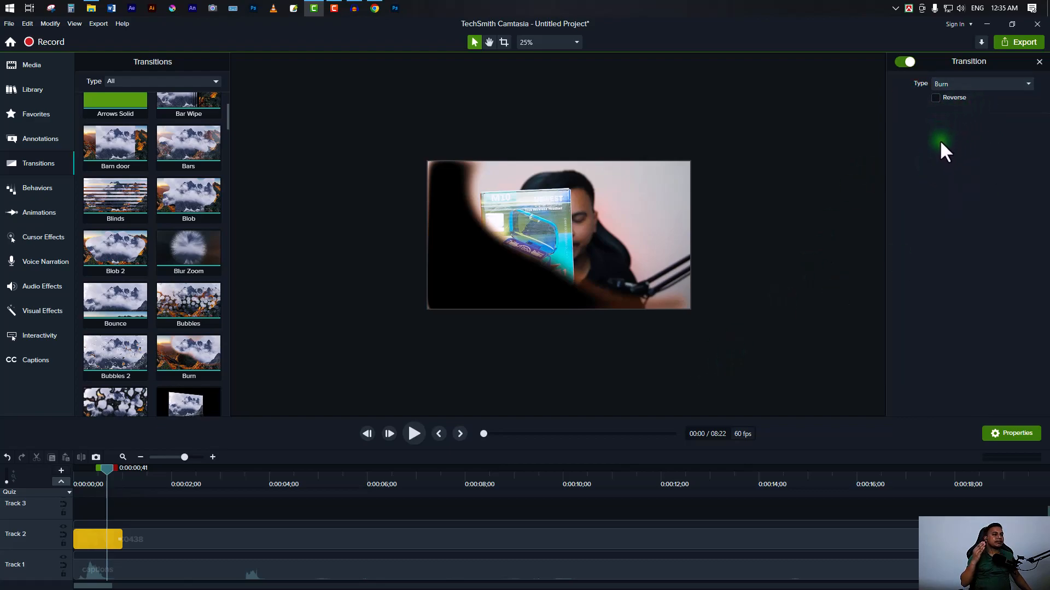
Step: Turn the Burn transition's Reverse option on and off again
left_click(934, 96)
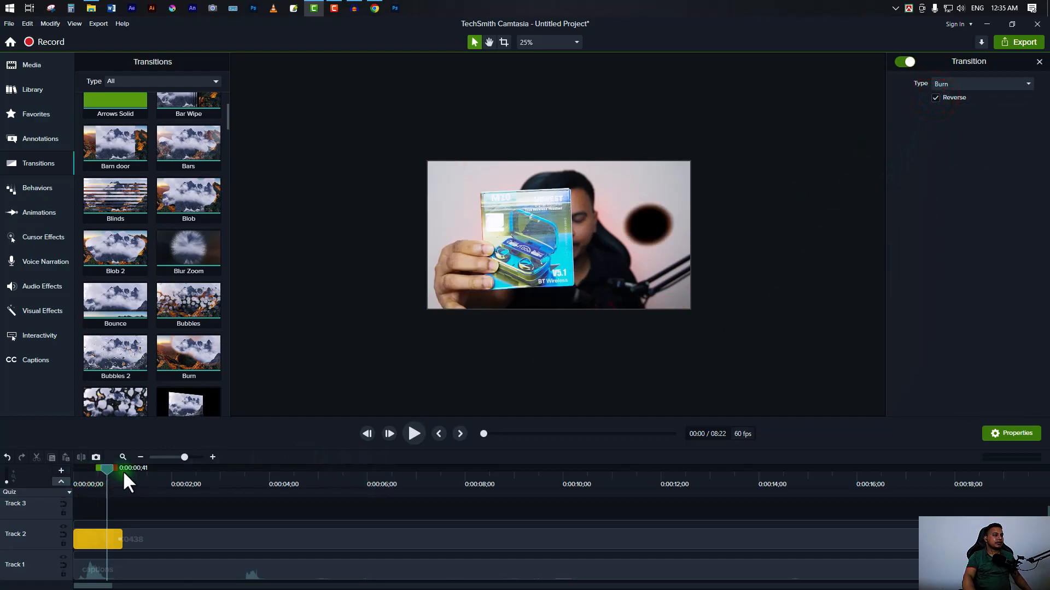
left_click(935, 97)
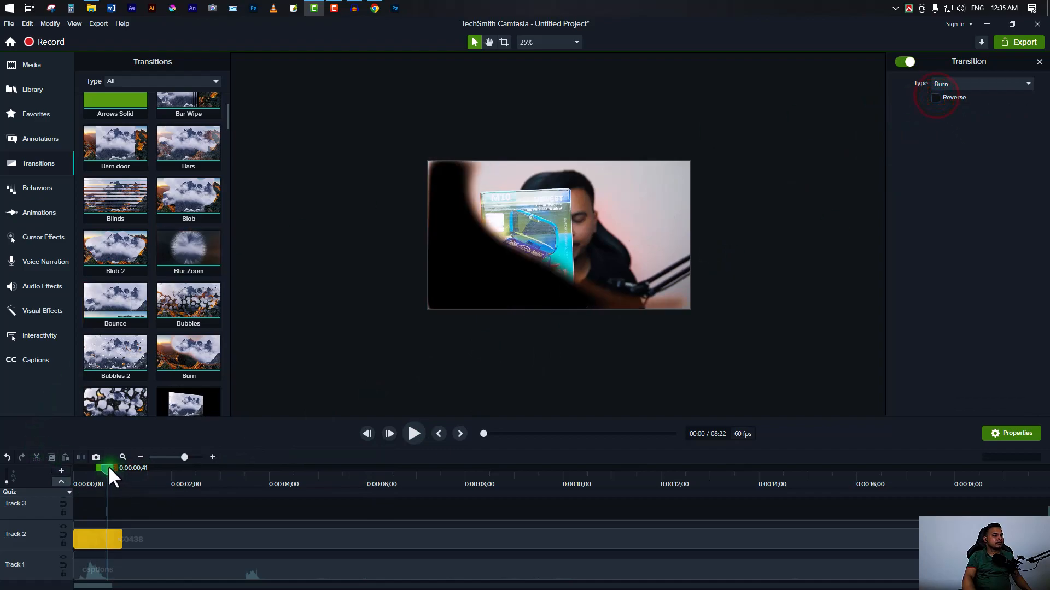
Step: Silence the captions clip's audio and play the Burn transition from the start of the timeline
left_click_drag(107, 468, 74, 463)
left_click(153, 566)
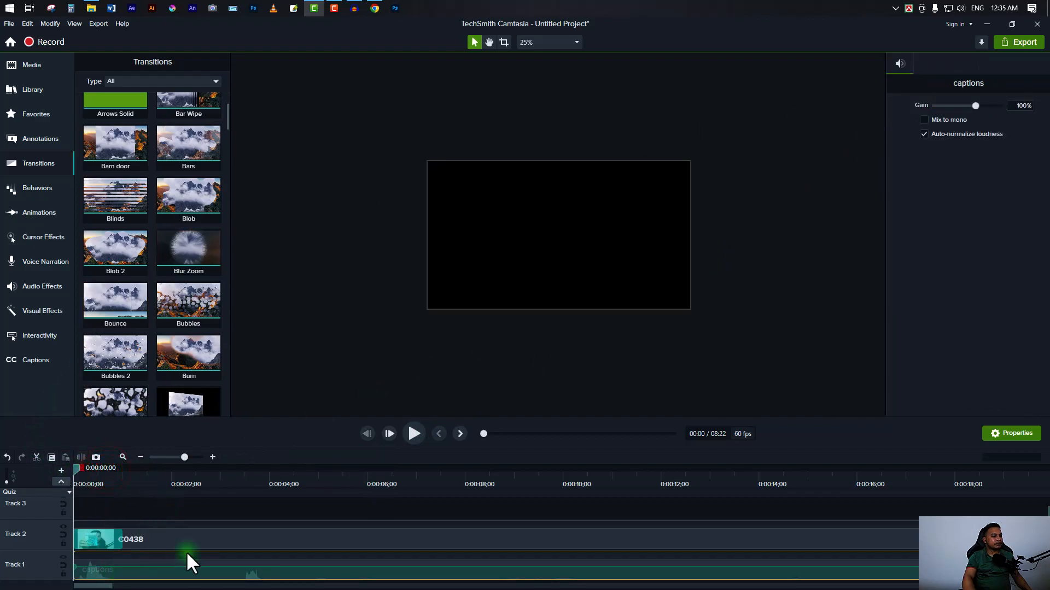
right_click(119, 565)
left_click(153, 475)
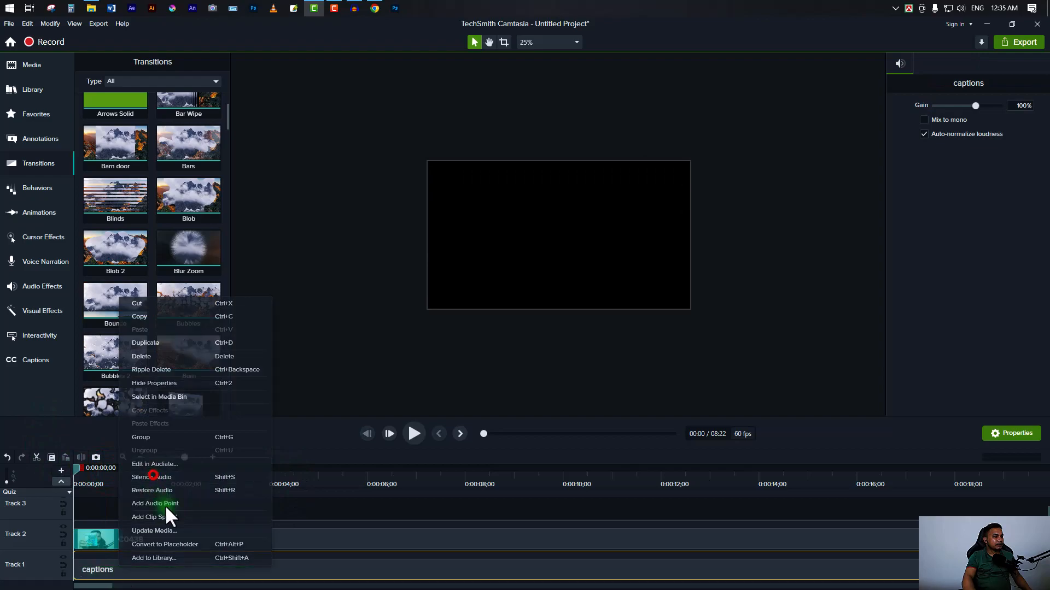
left_click(403, 436)
left_click(403, 434)
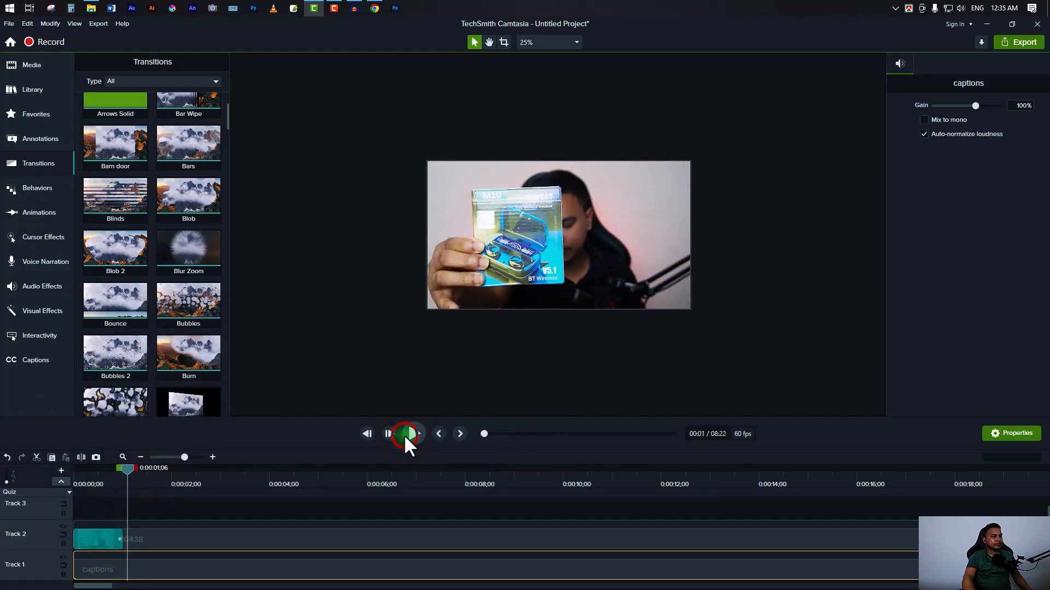
Step: Enable Reverse for the Burn transition on C0438 and play it from the start of the timeline
left_click(97, 541)
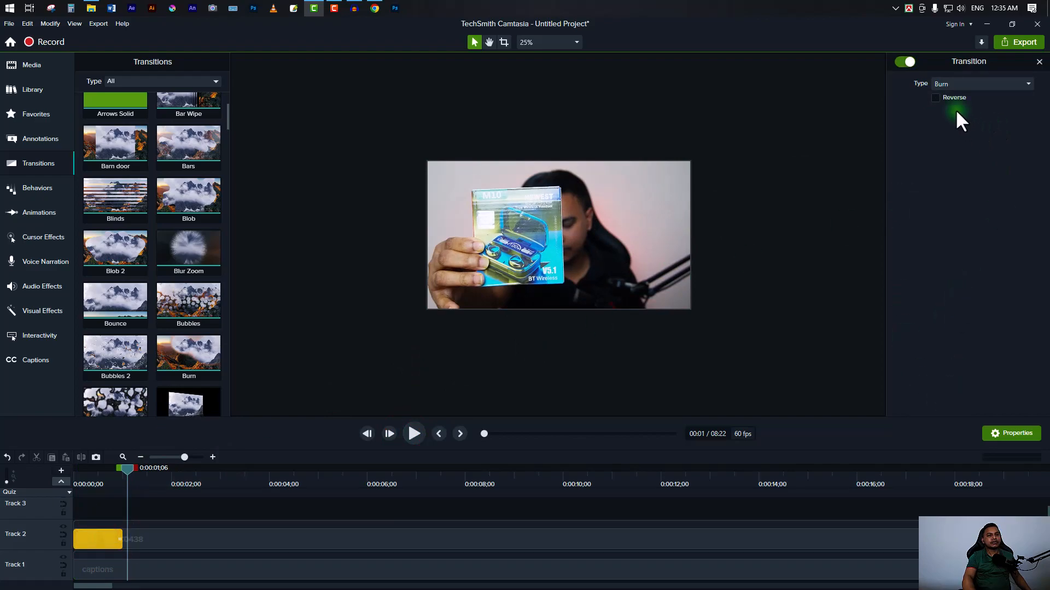
left_click(936, 97)
left_click_drag(128, 475, 2, 508)
left_click(415, 430)
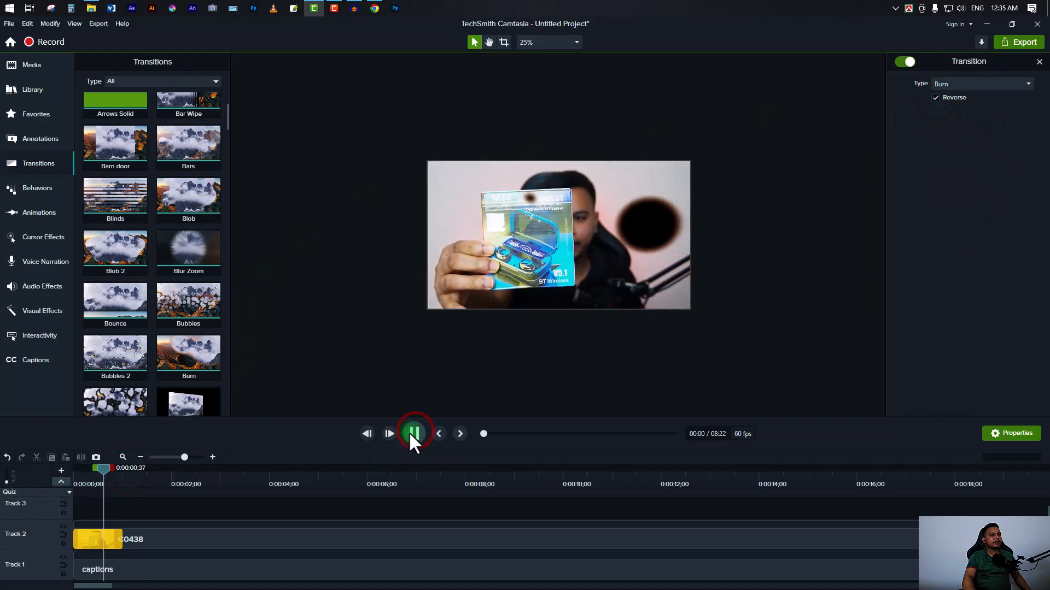
left_click(414, 434)
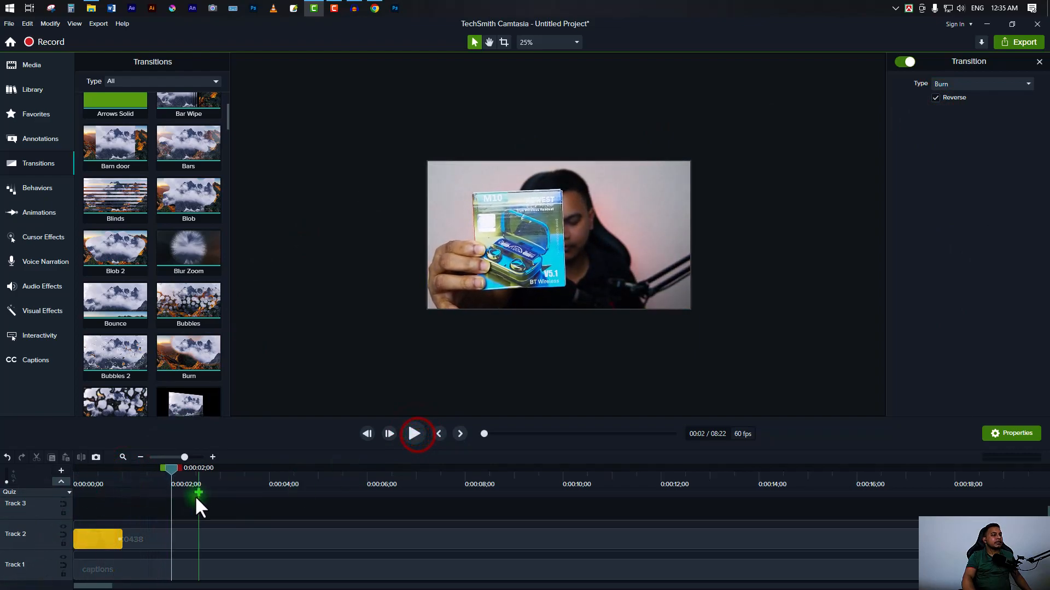
Step: Show the whole C0438 clip on the timeline, open the Cursor Effects and pick the Magnify effect
scroll(241, 530, "down", 5)
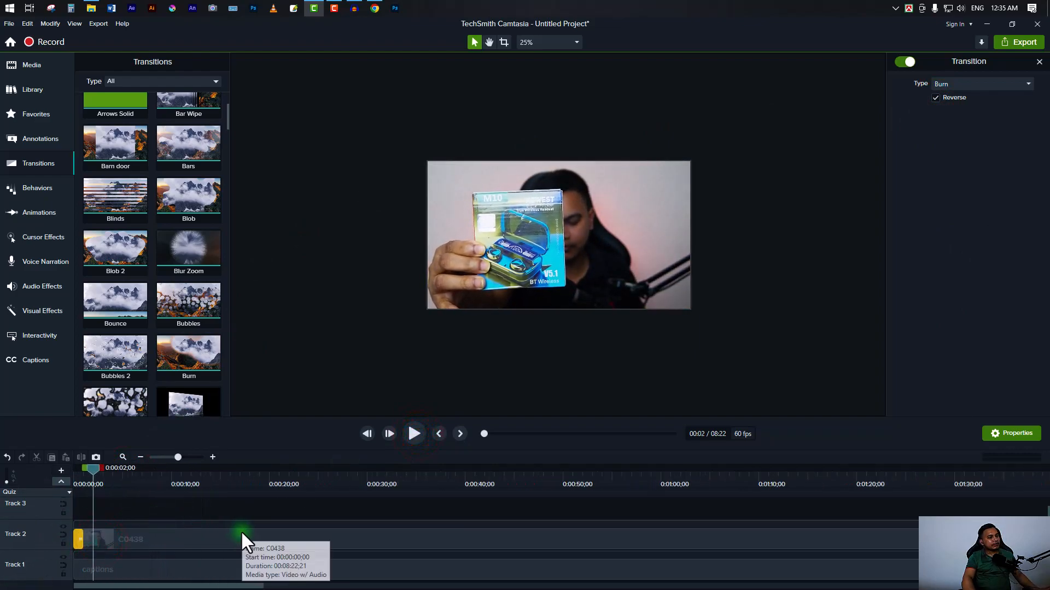
scroll(241, 530, "down", 2)
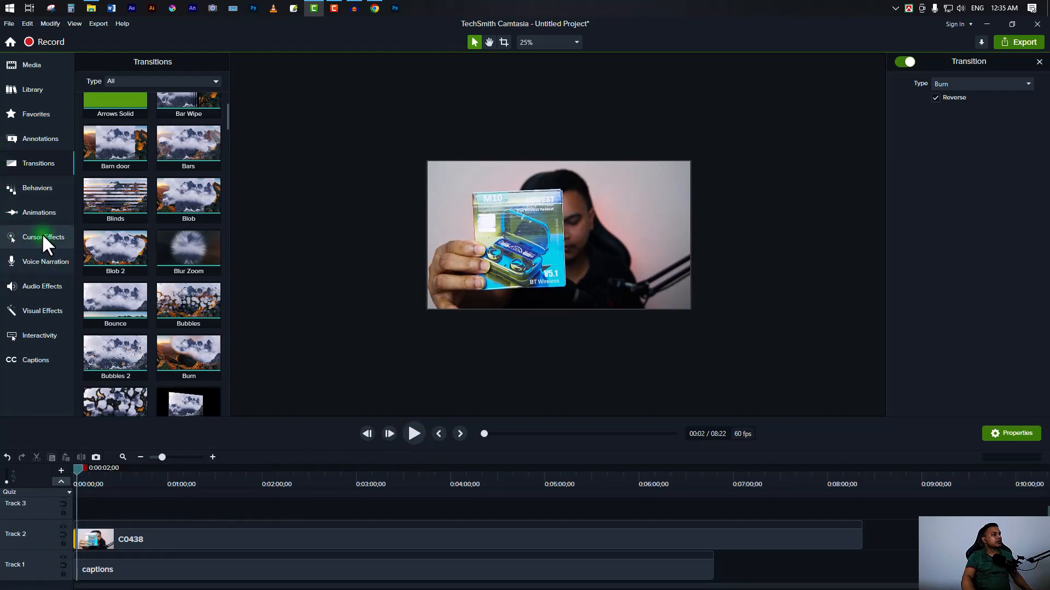
left_click(37, 241)
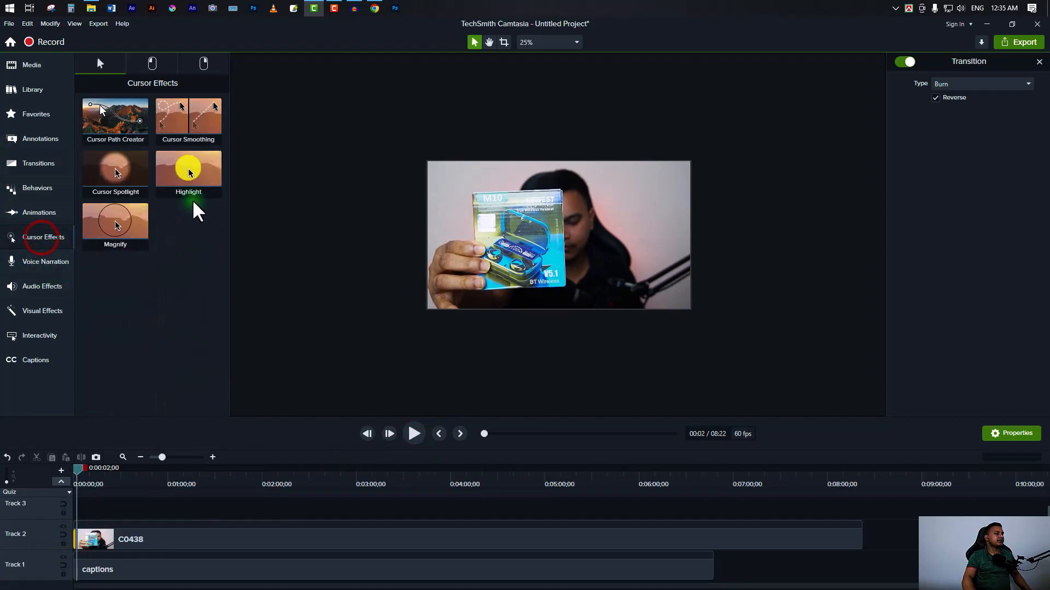
mouse_move(125, 233)
left_mouse_down()
mouse_move(131, 318)
mouse_move(223, 532)
mouse_move(166, 569)
mouse_move(167, 534)
mouse_move(153, 534)
mouse_move(145, 228)
mouse_move(136, 215)
mouse_move(137, 225)
left_mouse_up()
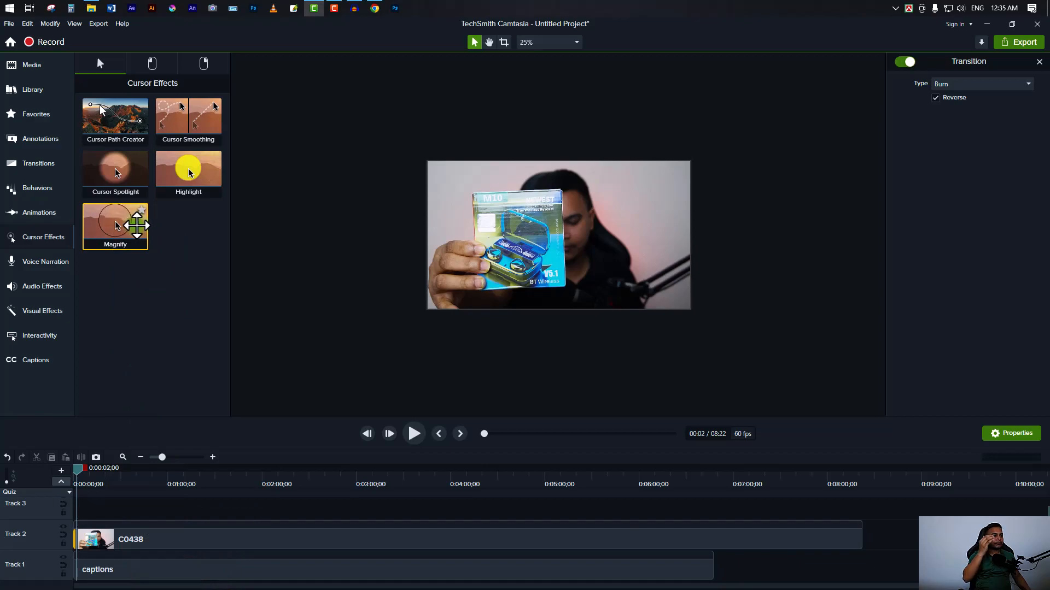
Step: Try the Magnify cursor effect on the C0438 clip and add the Spotlight visual effect to it
left_click_drag(137, 226, 180, 552)
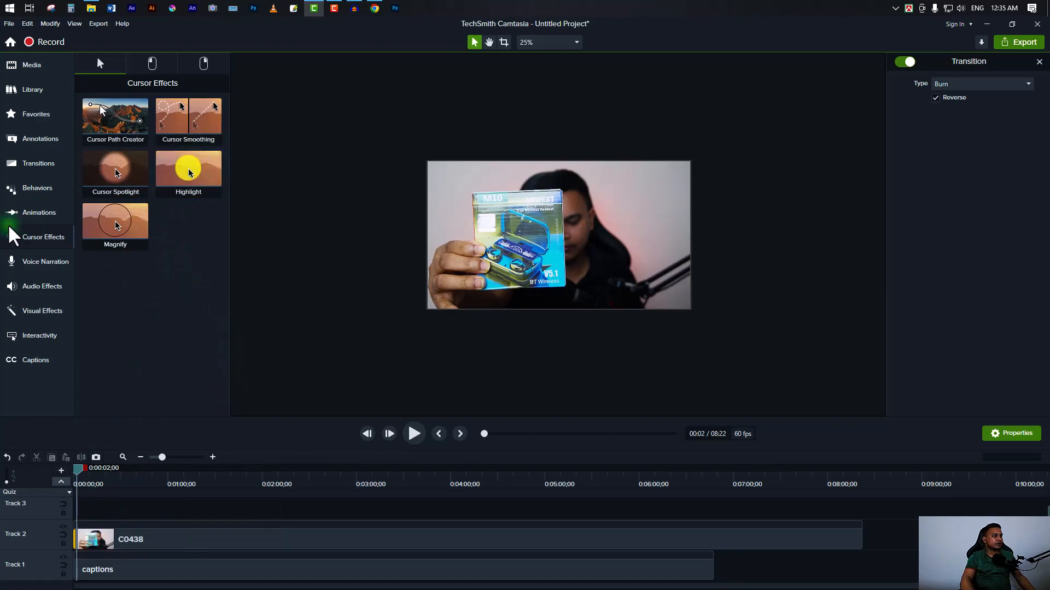
left_click(44, 315)
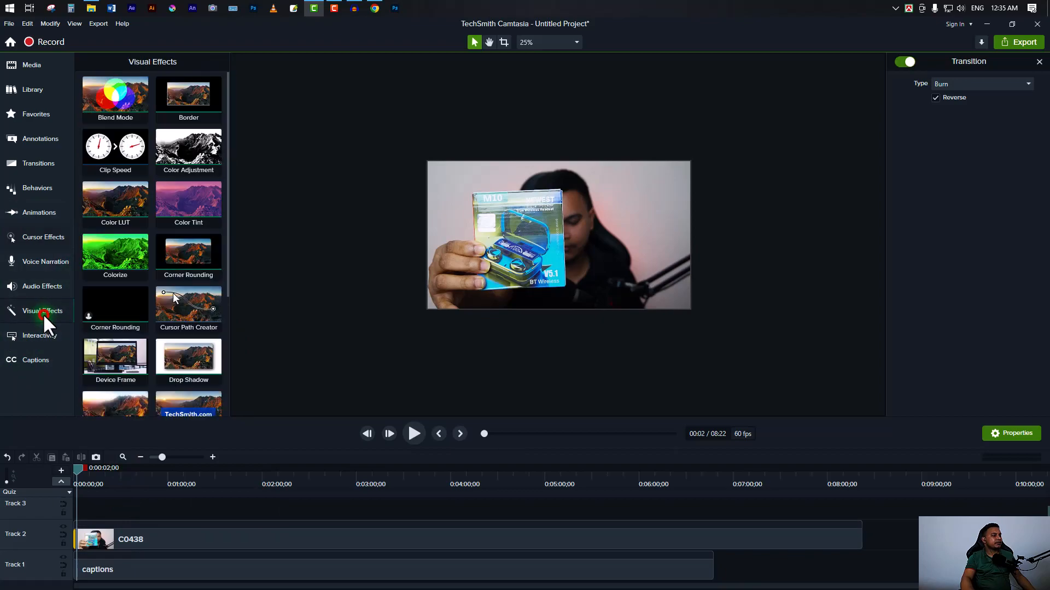
scroll(140, 330, "down", 3)
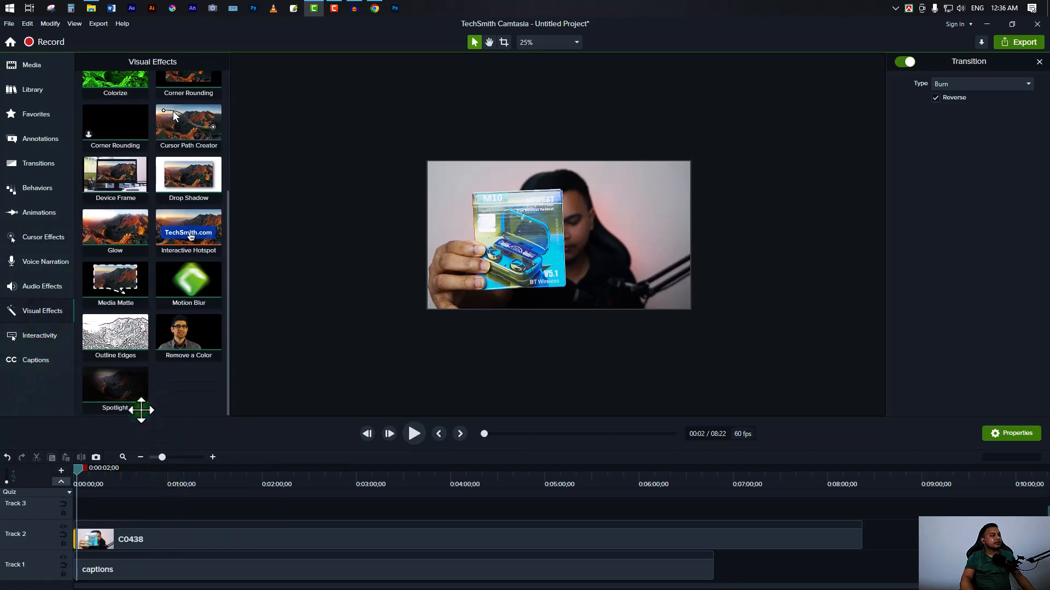
left_click_drag(116, 382, 221, 533)
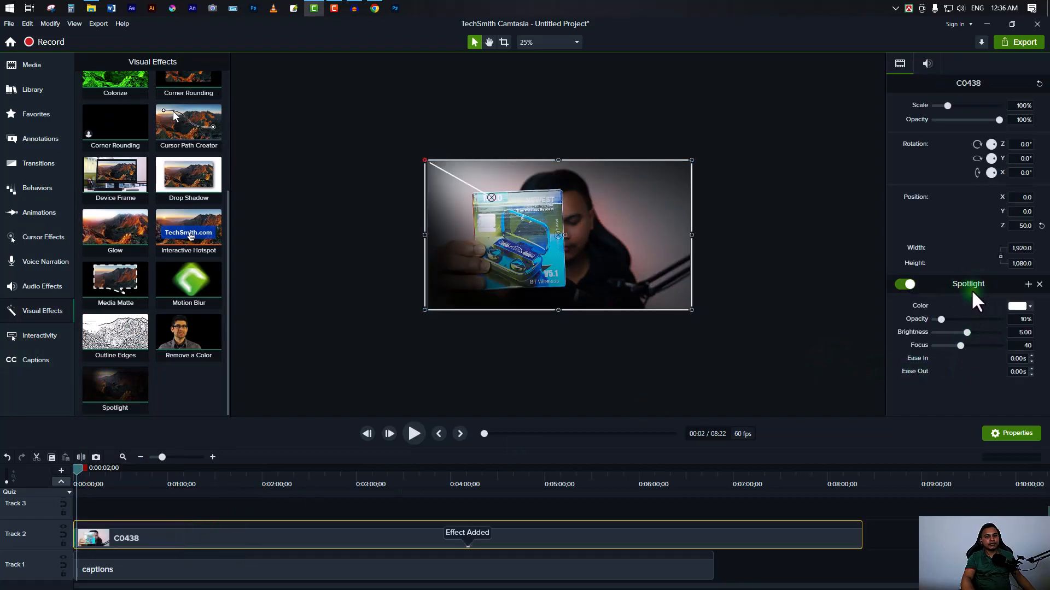
Step: Set the Spotlight effect to opacity 0%, brightness 4.66 and focus 39, and change its color to bright orange
left_click_drag(940, 319, 960, 347)
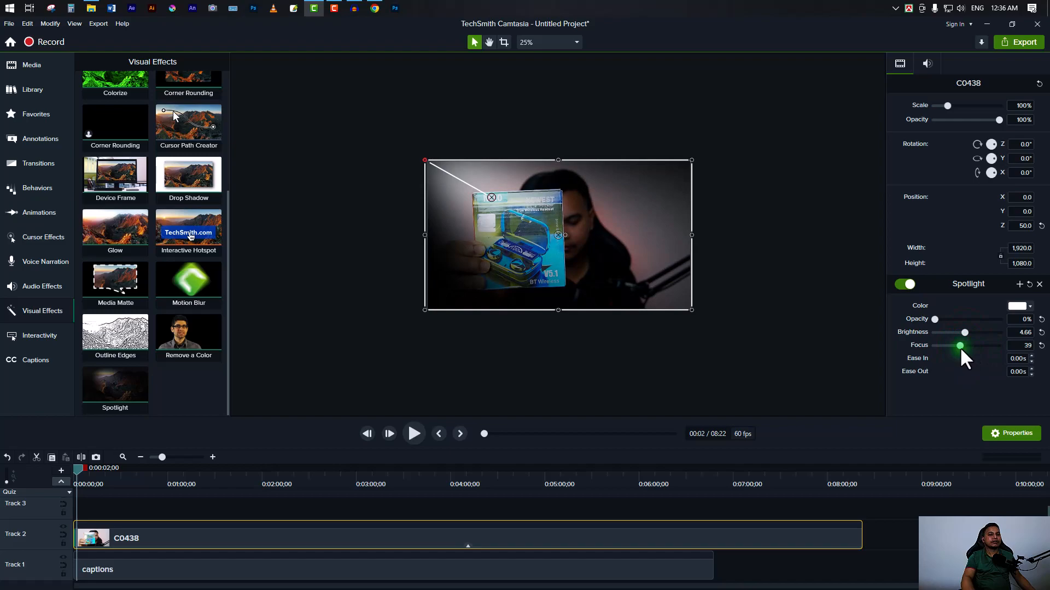
left_click(1017, 305)
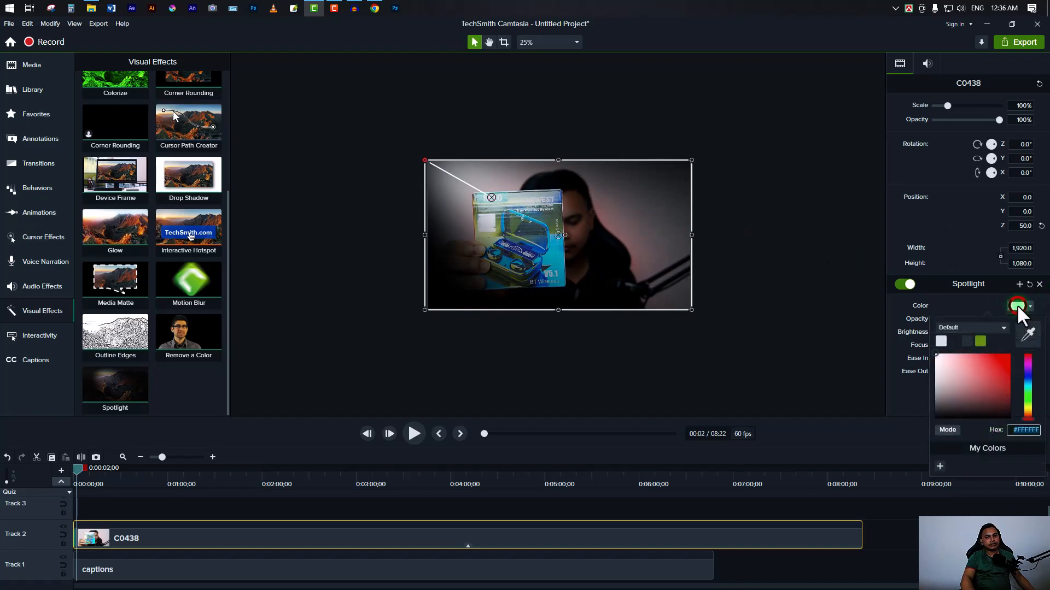
left_click(1003, 361)
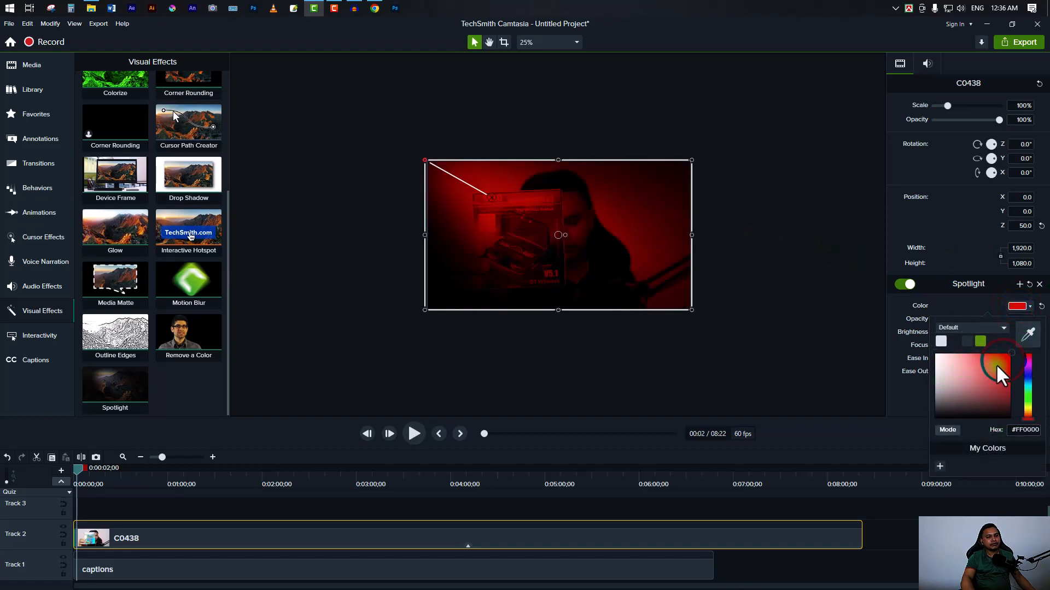
left_click_drag(988, 389, 992, 441)
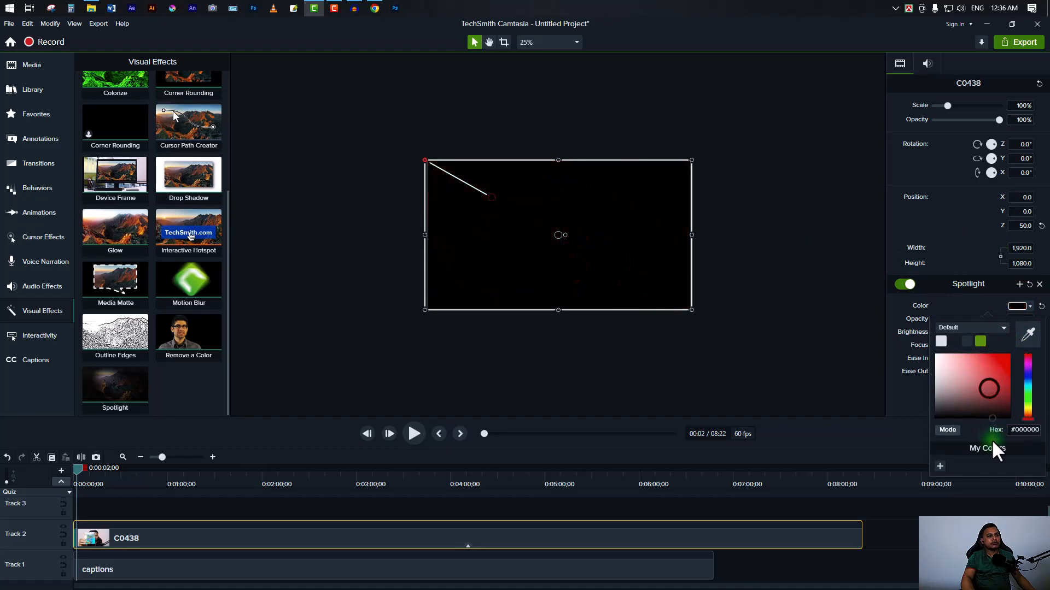
left_click(998, 388)
left_click(1026, 400)
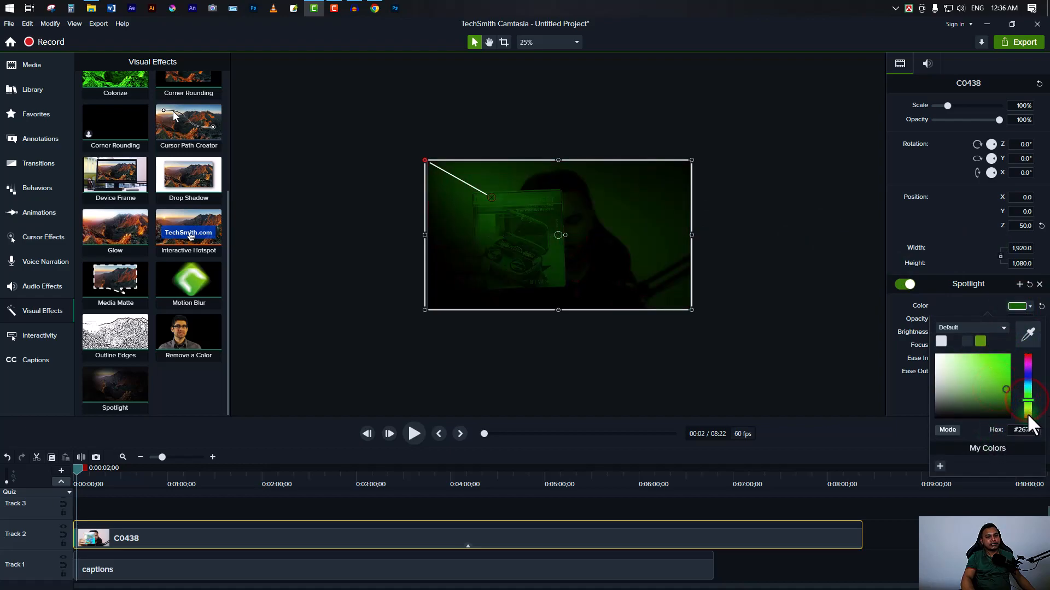
left_click(1027, 412)
left_click_drag(1003, 377, 1010, 354)
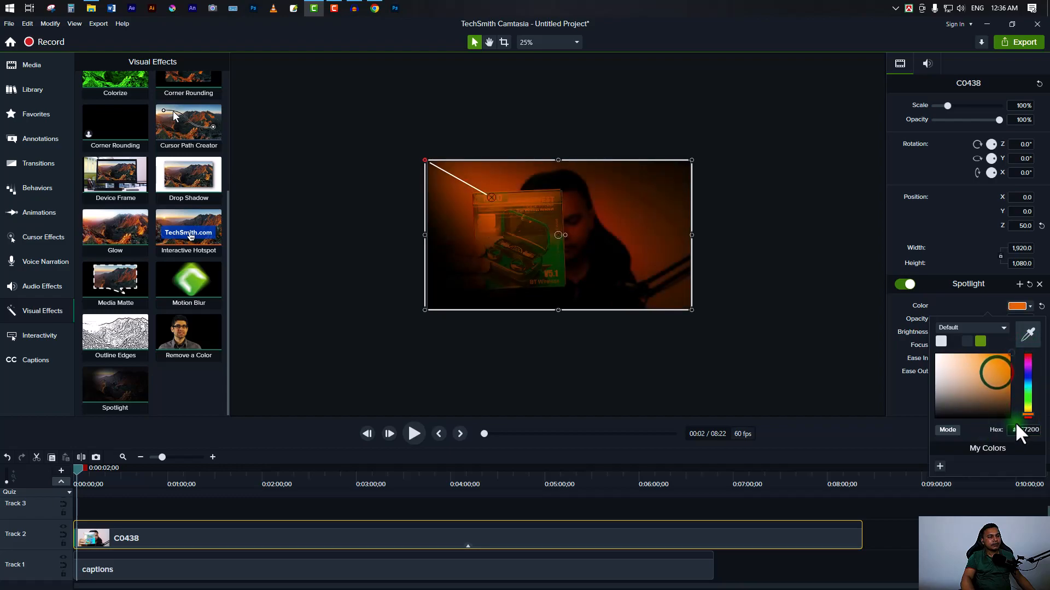
left_click(910, 396)
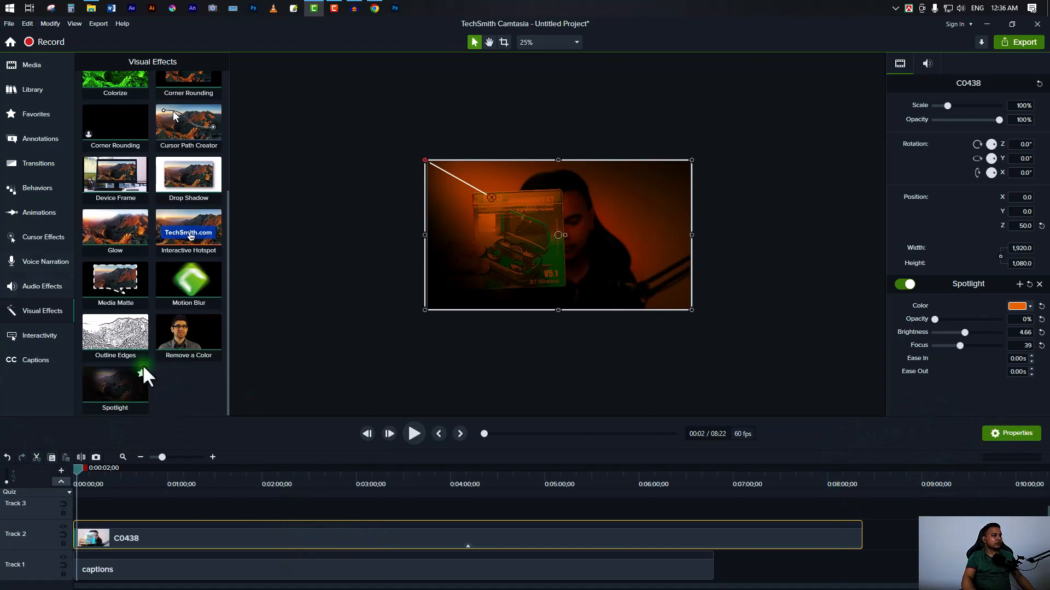
Step: Add the Remove a Color and Device Frame visual effects to the C0438 clip
left_click_drag(175, 333, 353, 539)
scroll(996, 334, "down", 3)
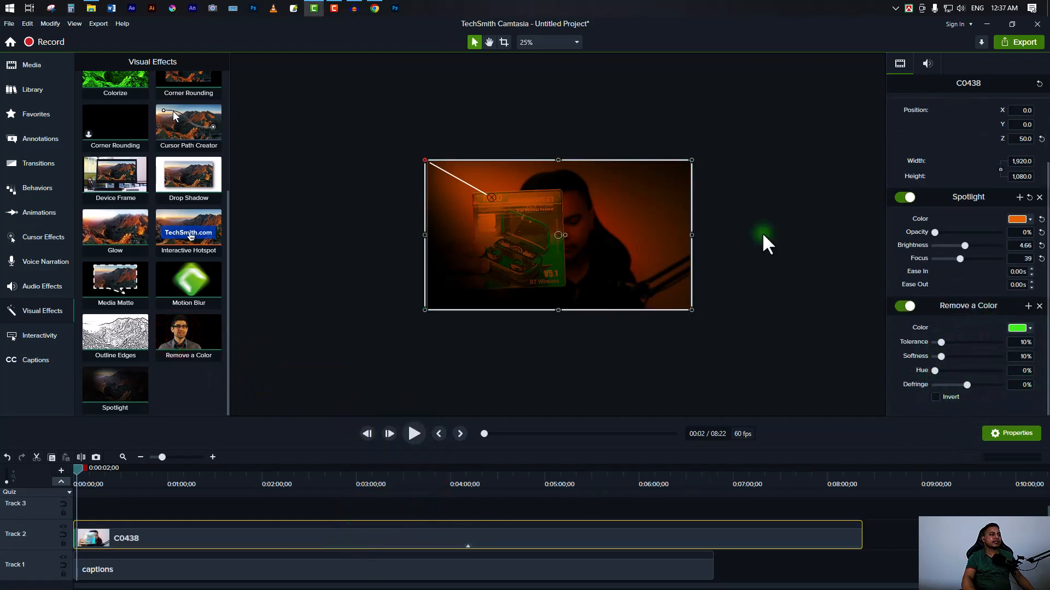
left_click_drag(115, 175, 465, 544)
scroll(993, 344, "down", 2)
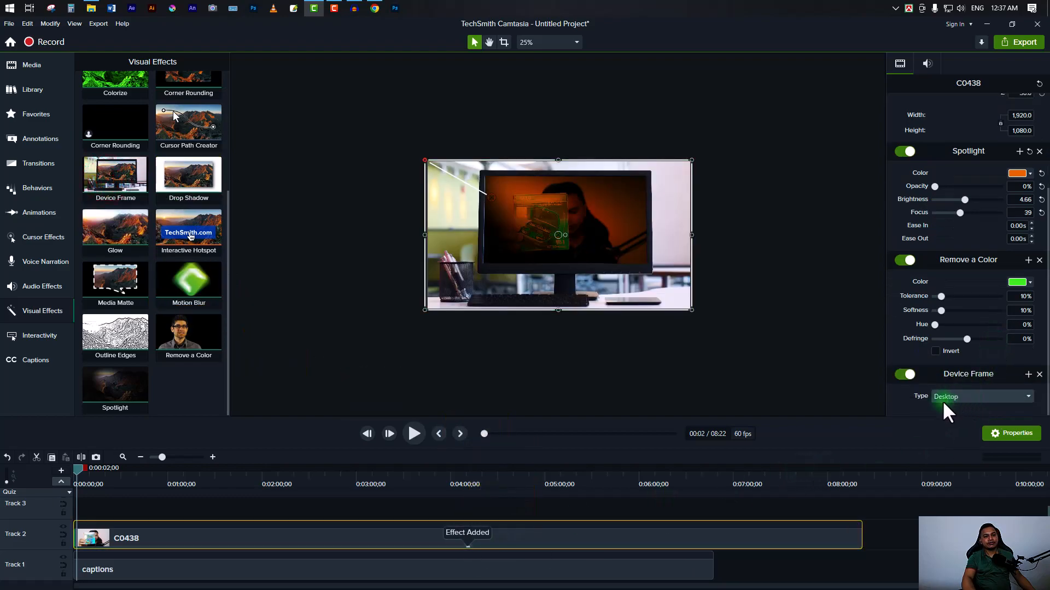
Step: Add the Color LUT and Color Adjustment visual effects to the C0438 clip
scroll(115, 186, "up", 3)
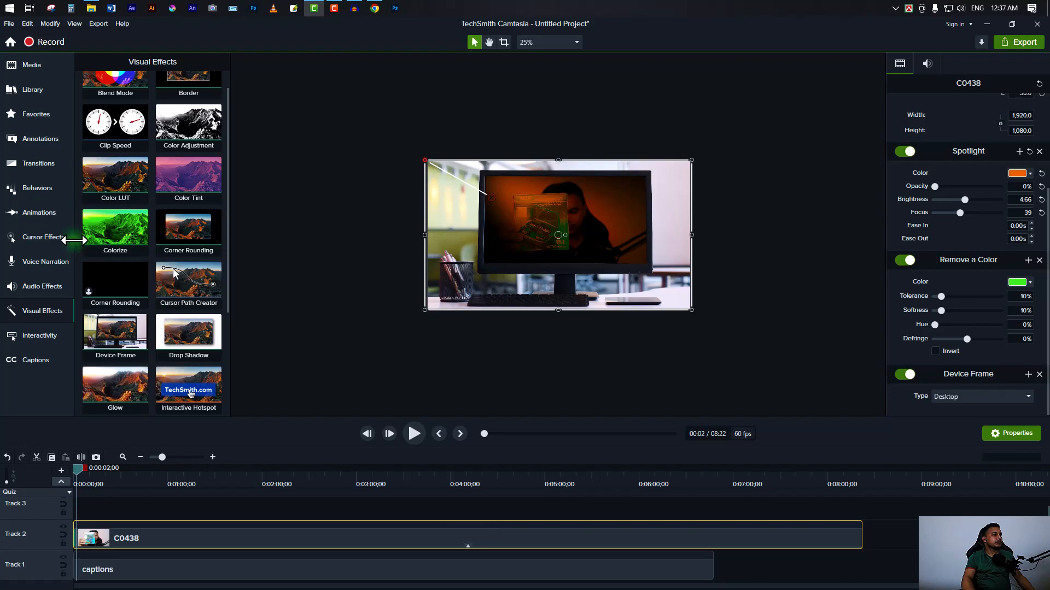
scroll(235, 202, "up", 4)
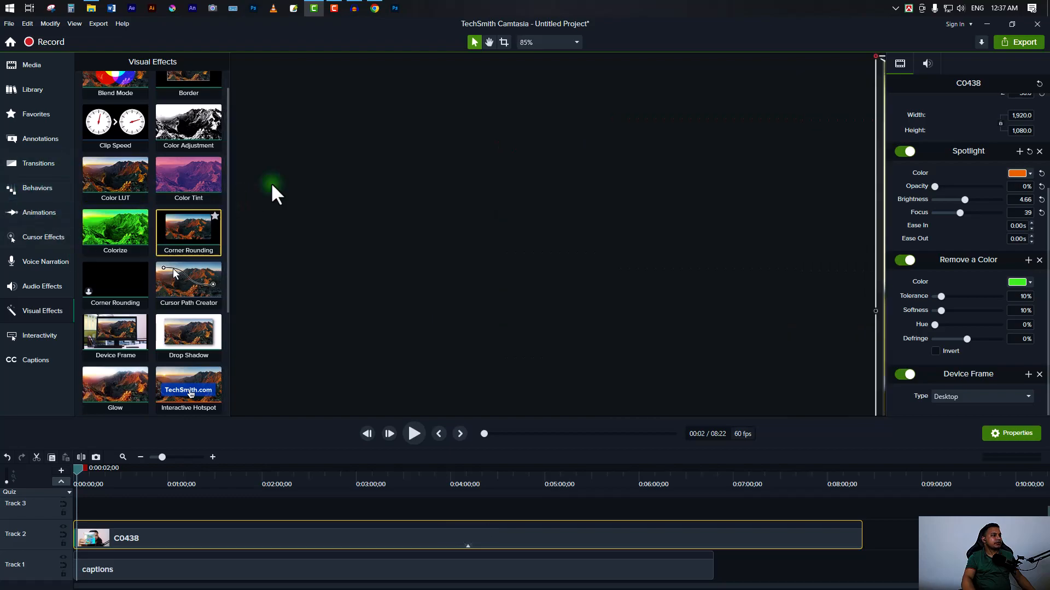
left_click(529, 47)
left_click(535, 59)
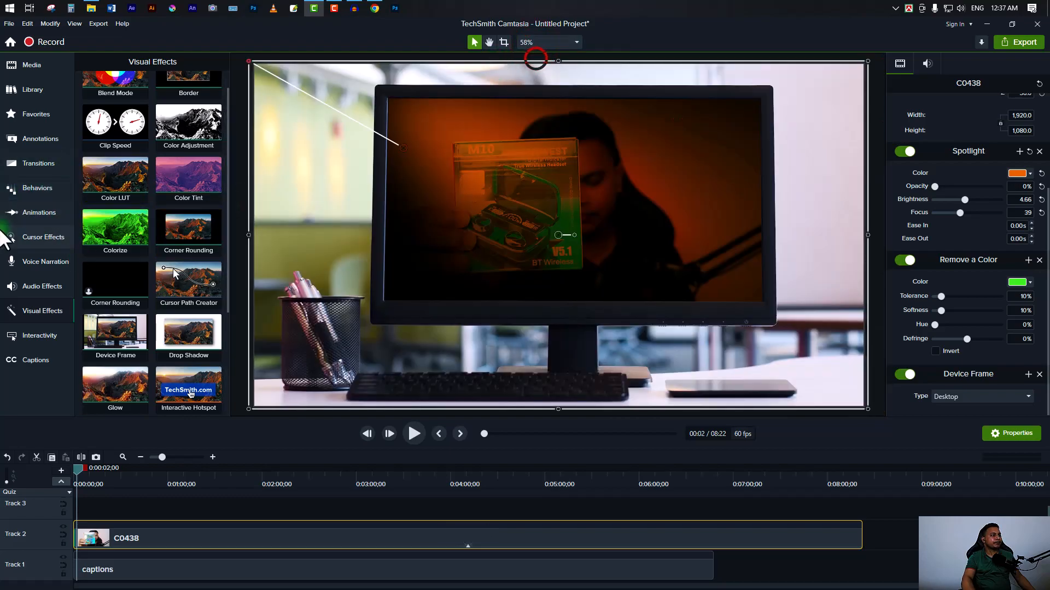
left_click_drag(202, 188, 334, 535)
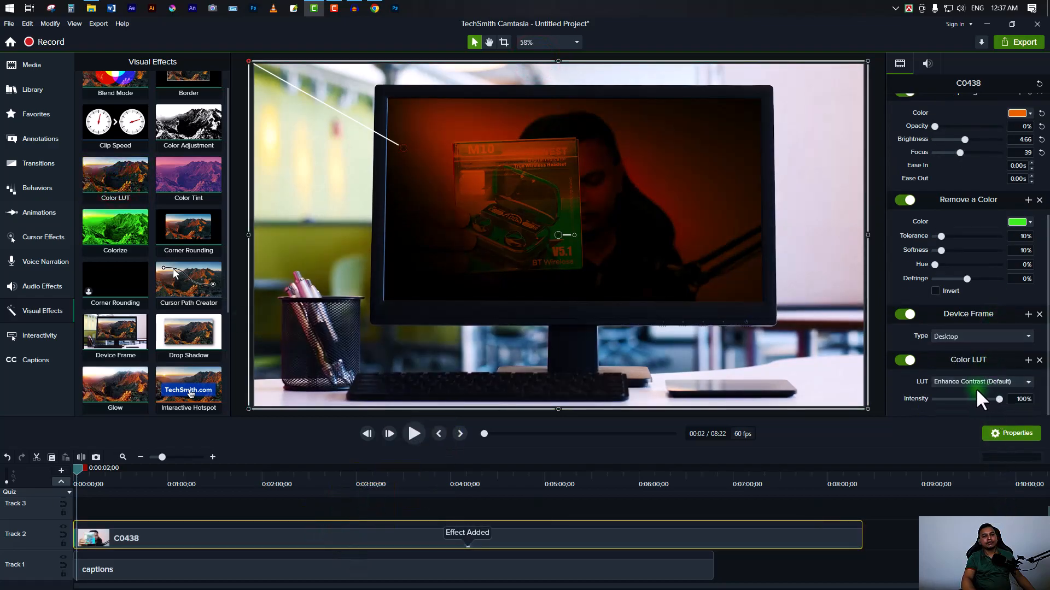
left_click_drag(189, 123, 266, 538)
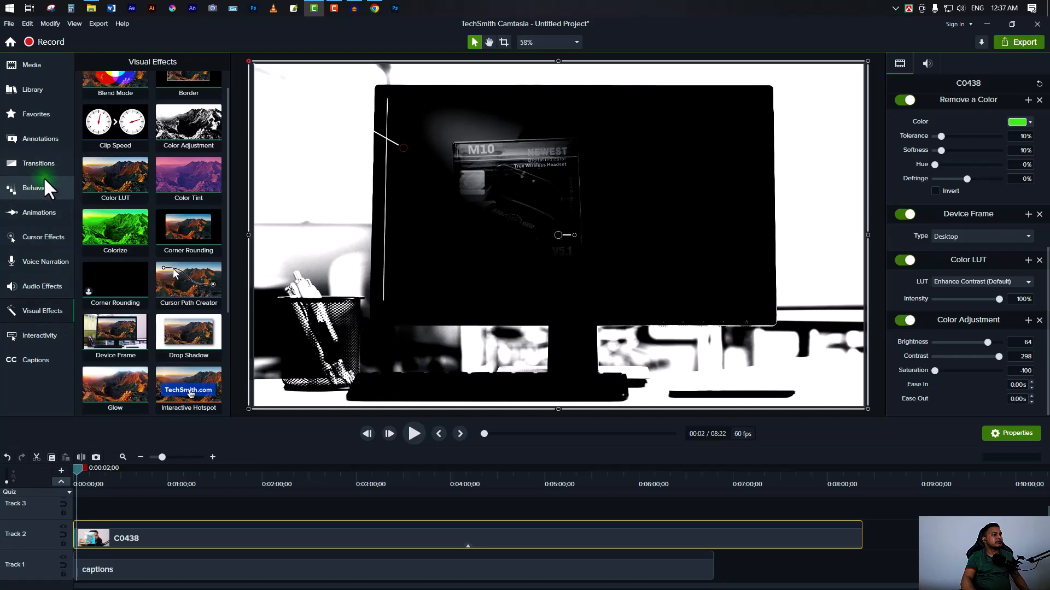
Step: Apply the Shifting behavior to the C0438 clip
left_click(34, 138)
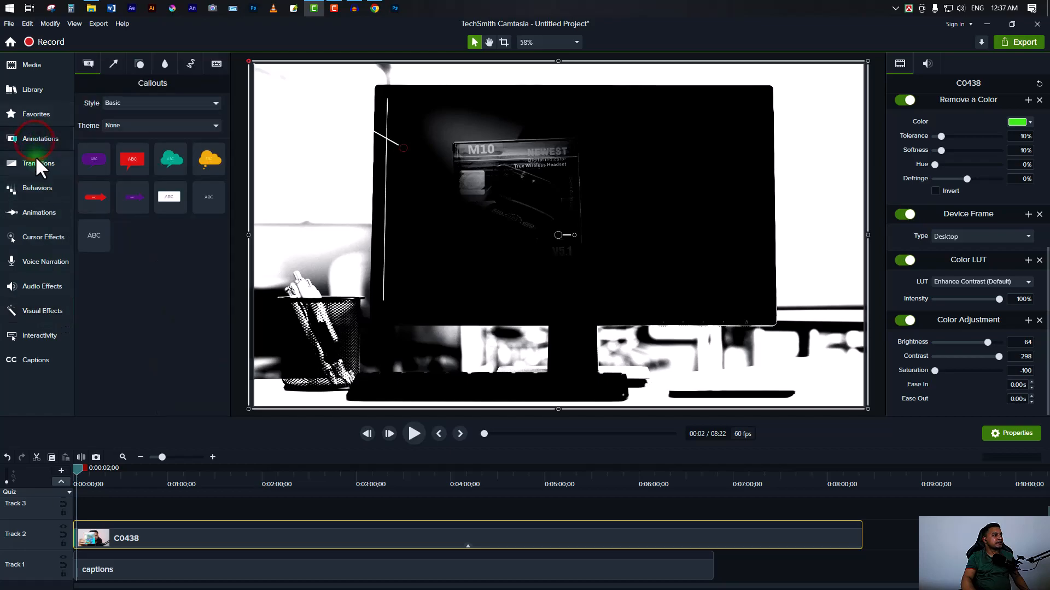
left_click(38, 186)
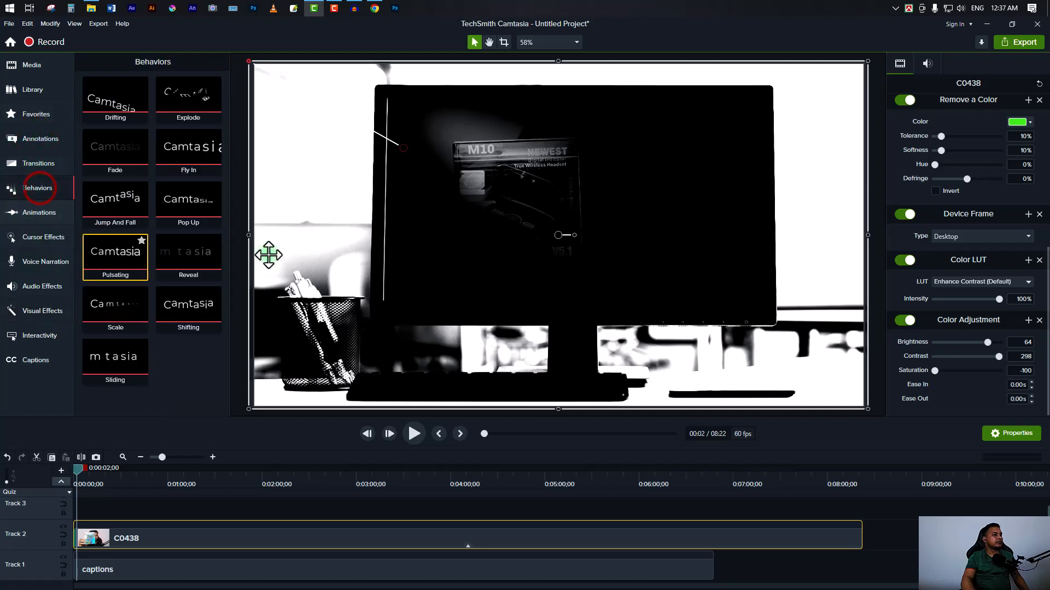
left_click(44, 187)
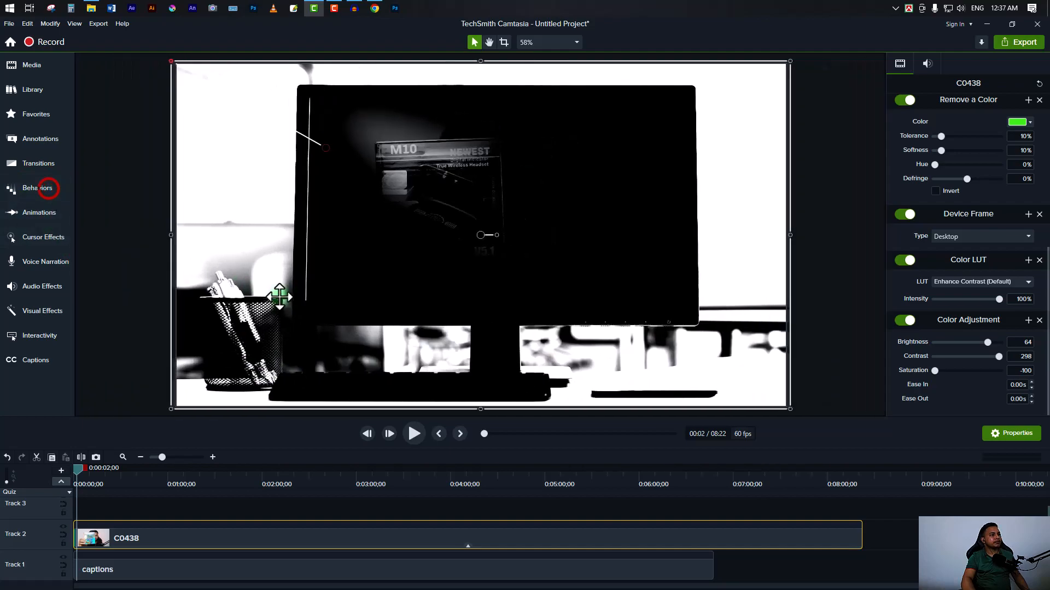
left_click(37, 189)
left_click_drag(190, 308, 270, 539)
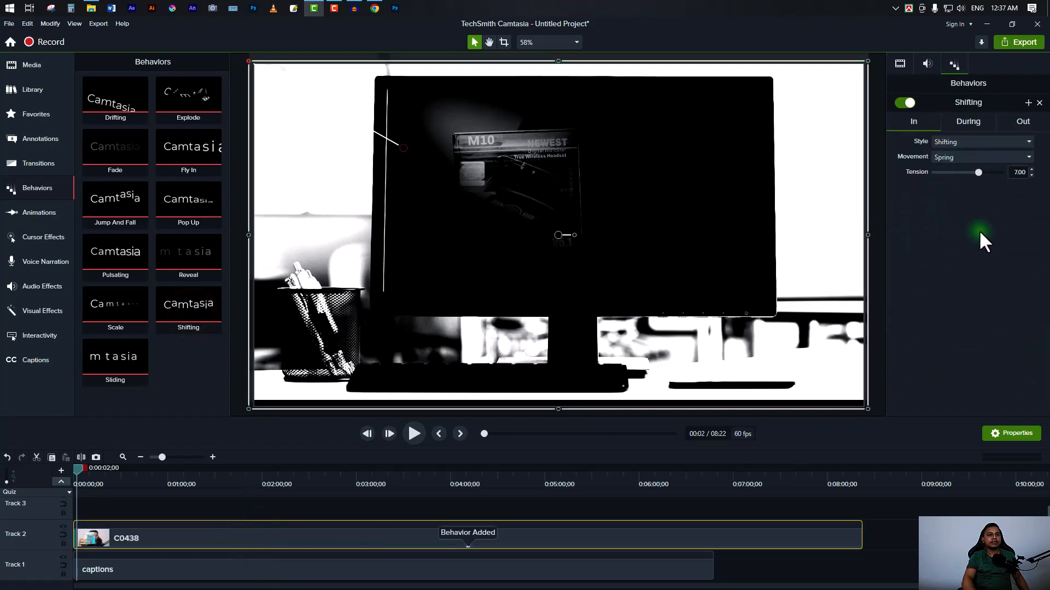